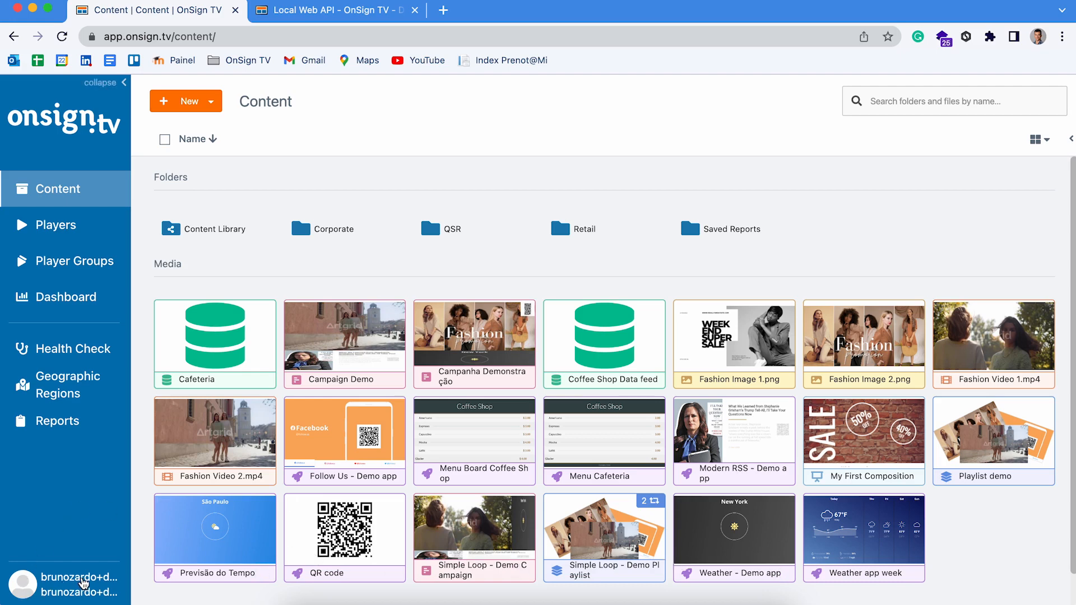
- Go to Account Settings' Users page, glancing at the Groups tab before returning to Users
click(86, 585)
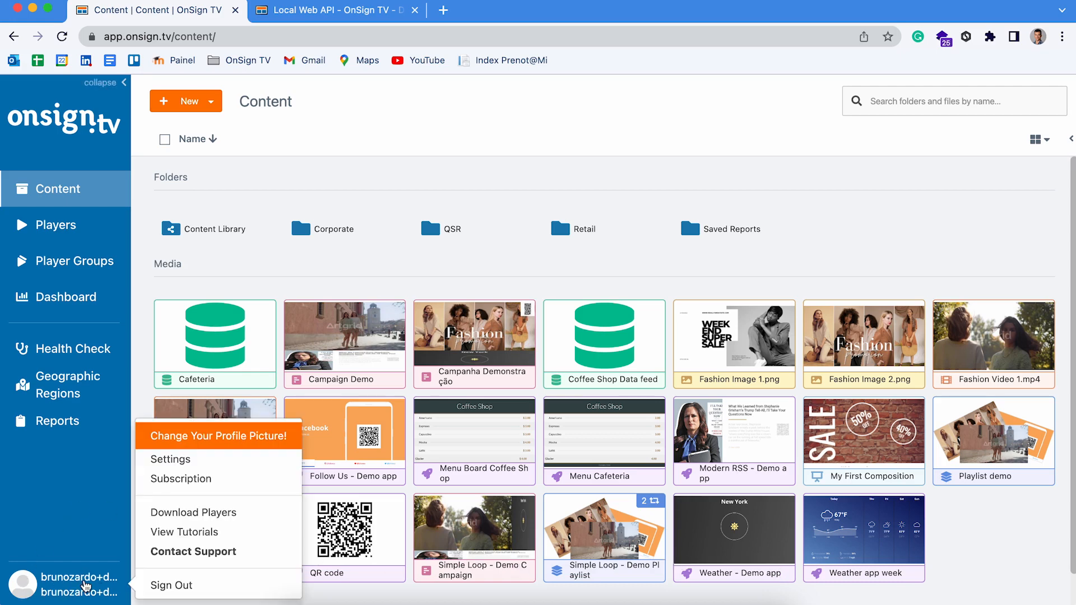
click(210, 466)
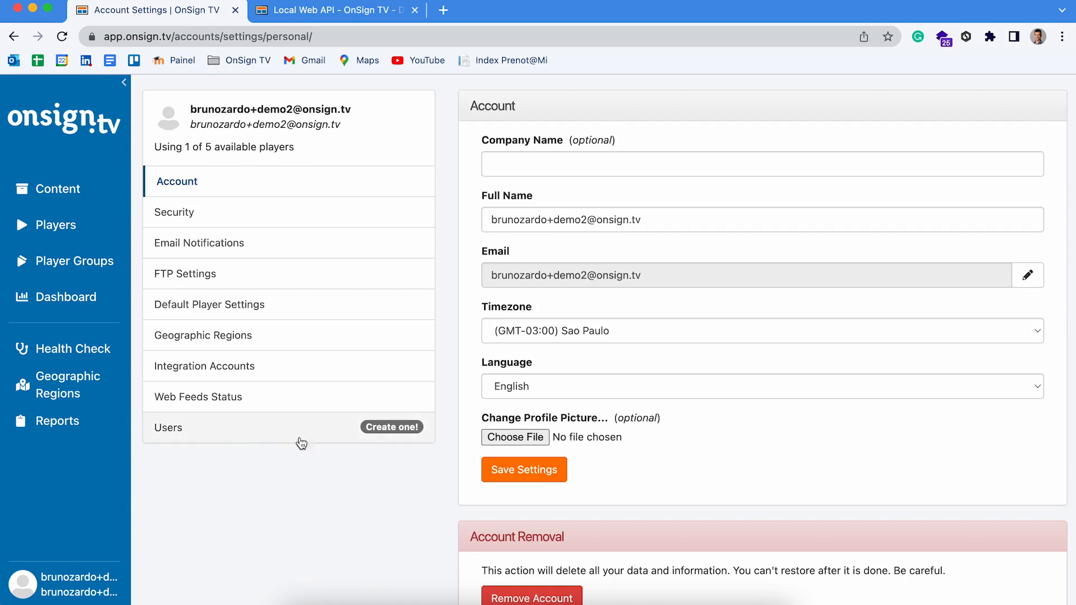
click(266, 443)
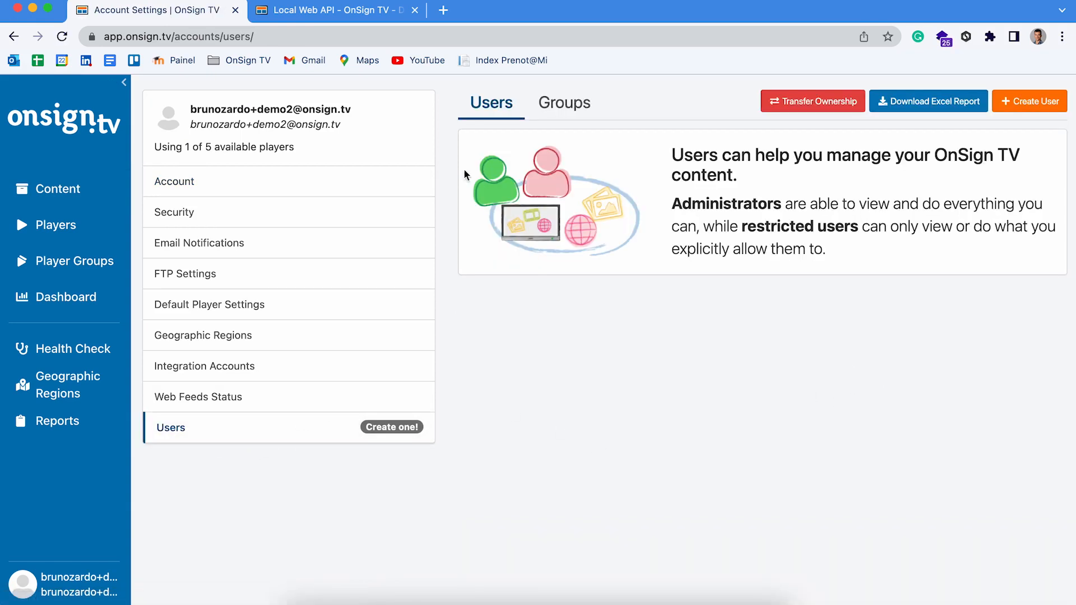
click(567, 108)
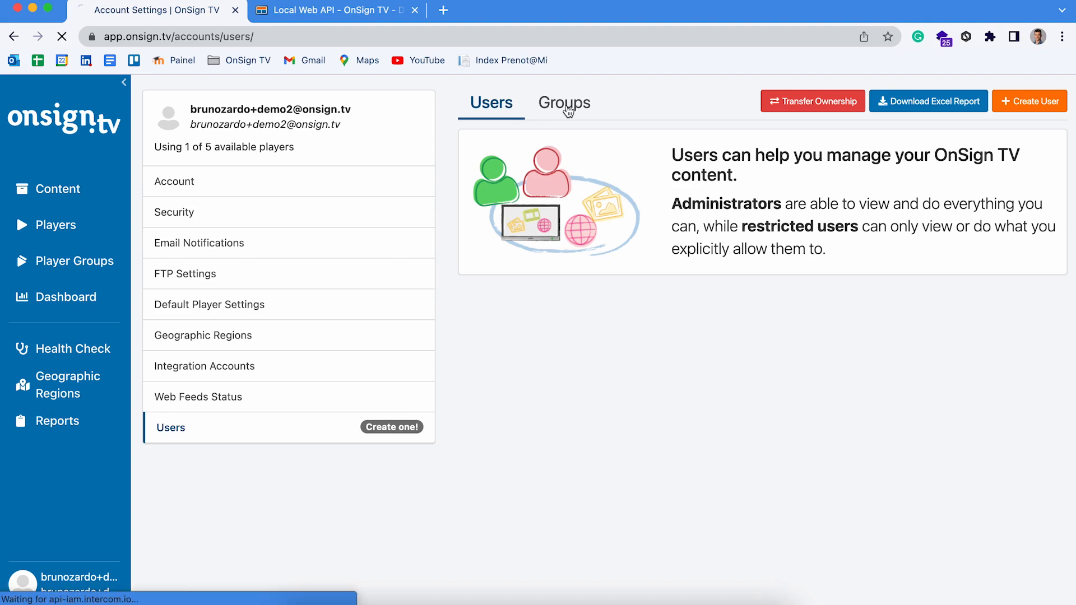
click(496, 102)
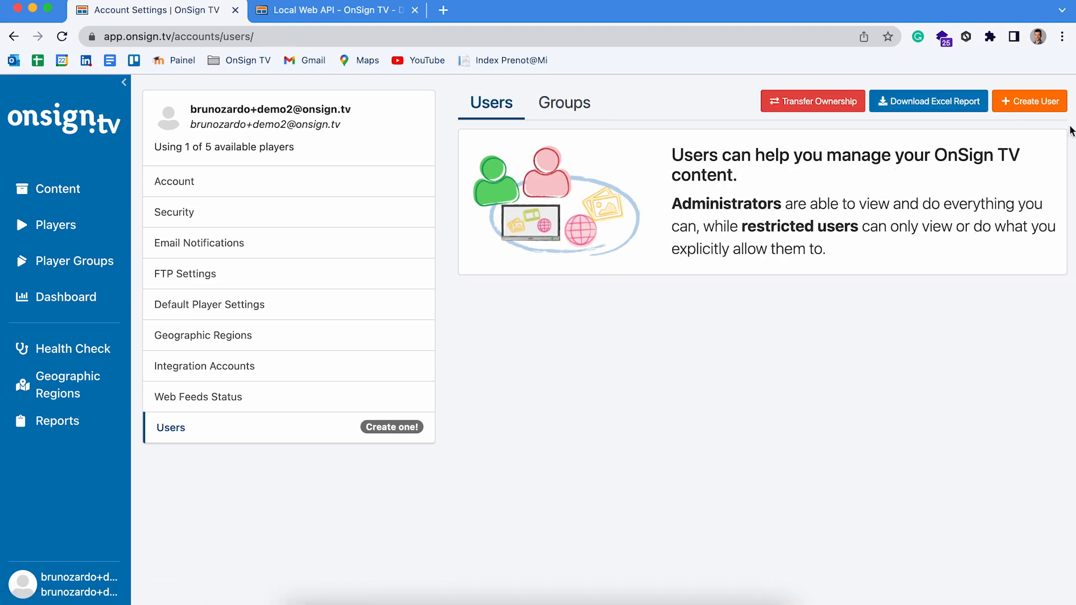
- Fill a new user's full name, e-mail and password, ticking Enforce password change
click(1037, 102)
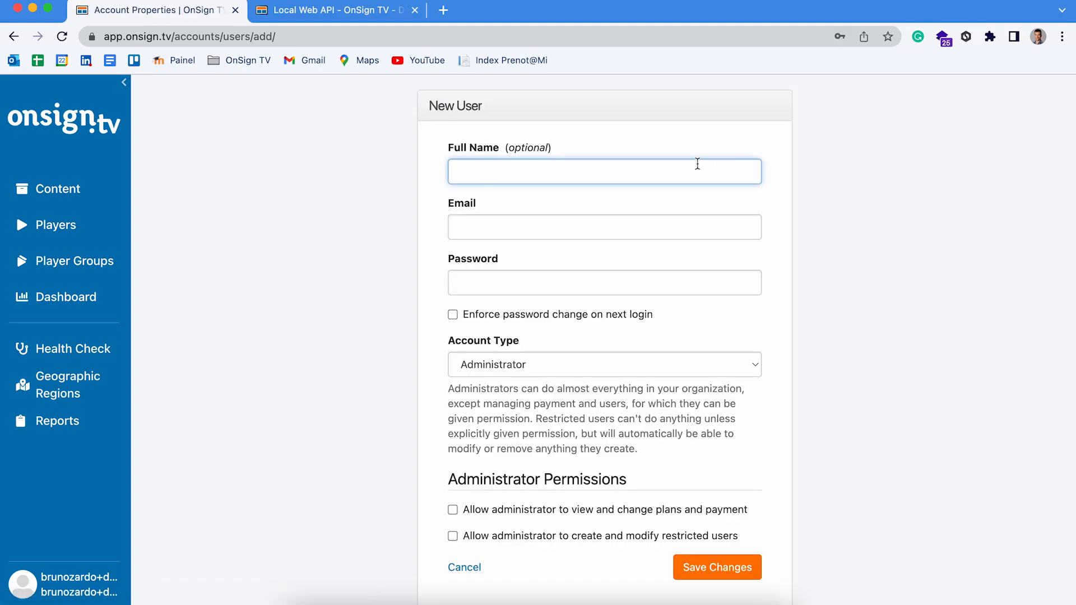
click(665, 164)
text(bruno)
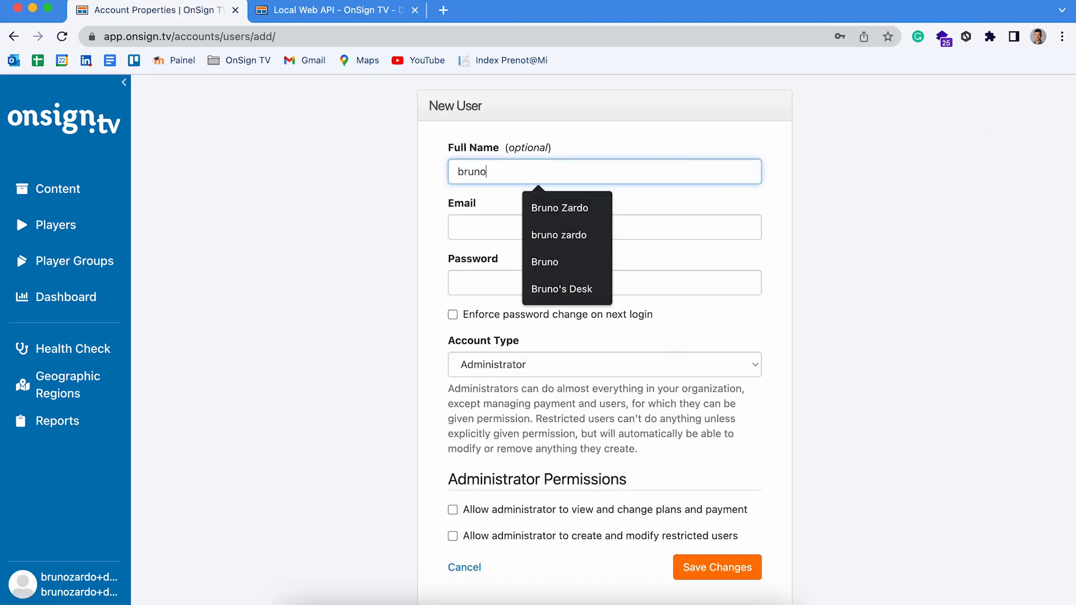
key(Tab)
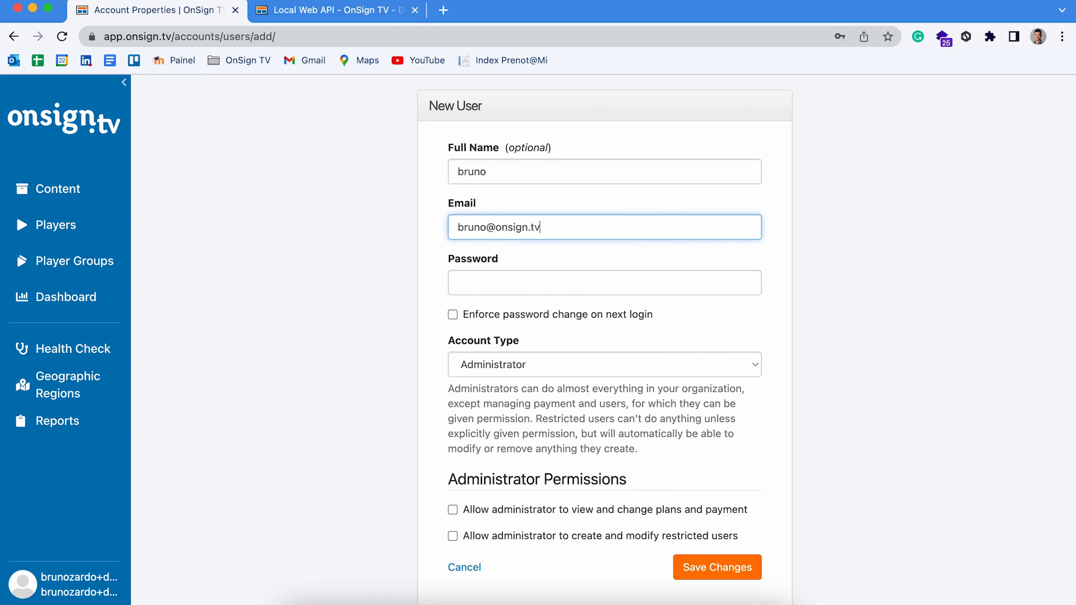
key(Tab)
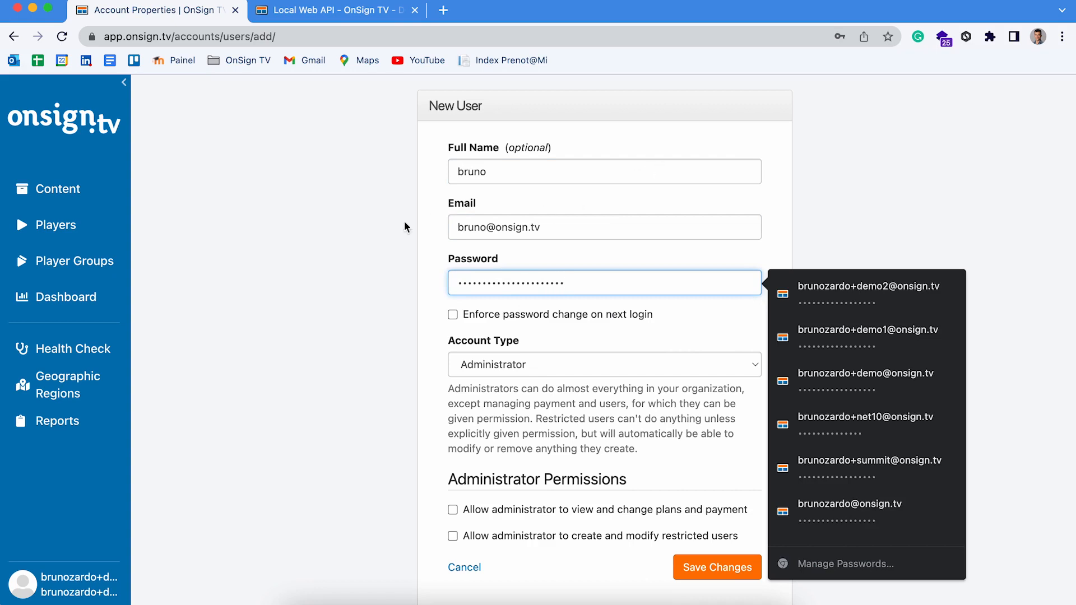
click(491, 325)
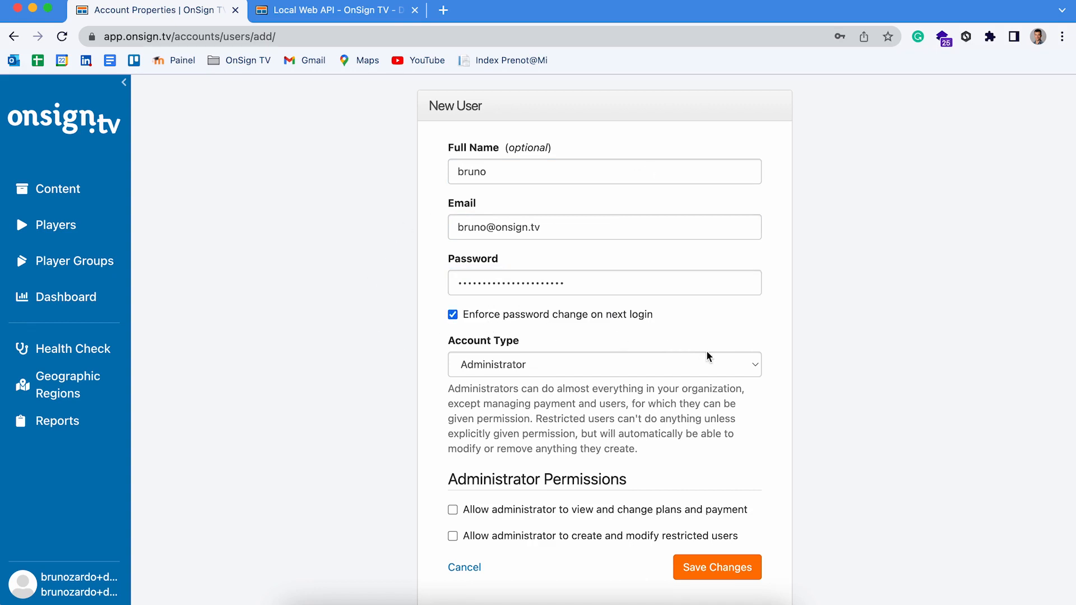
scroll(705, 352, down, 1)
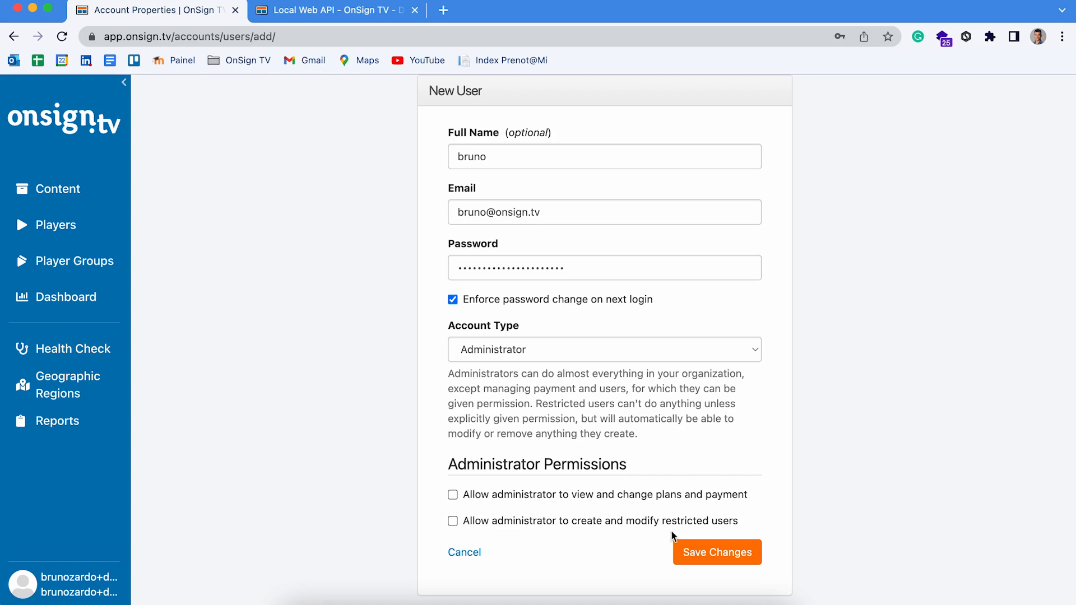
- Leave the administrator permissions unchecked and set Account Type to Restricted User
click(544, 501)
click(524, 525)
click(524, 524)
click(568, 498)
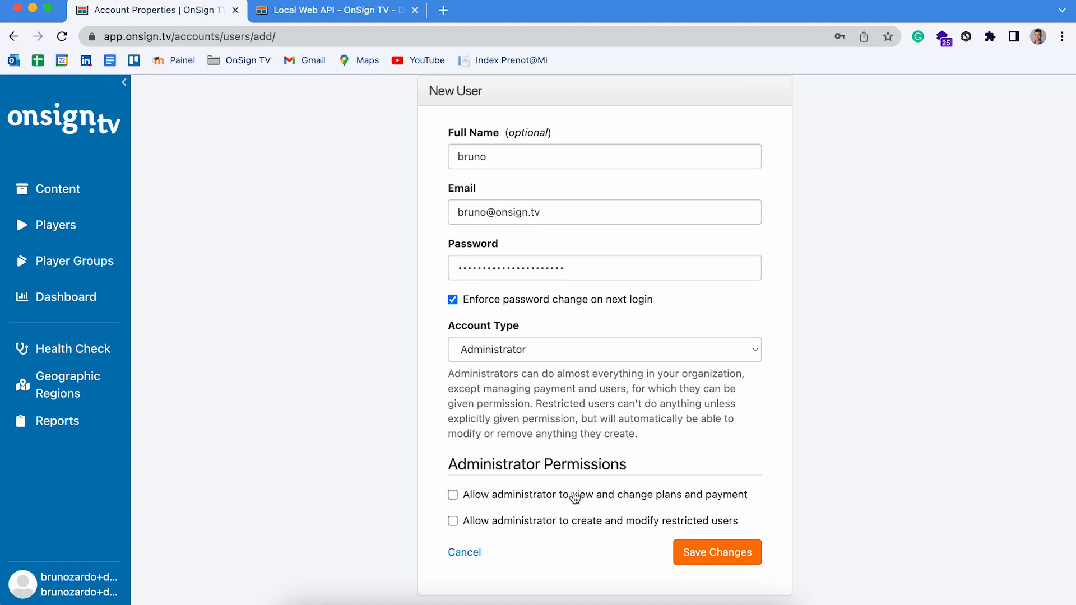
click(614, 348)
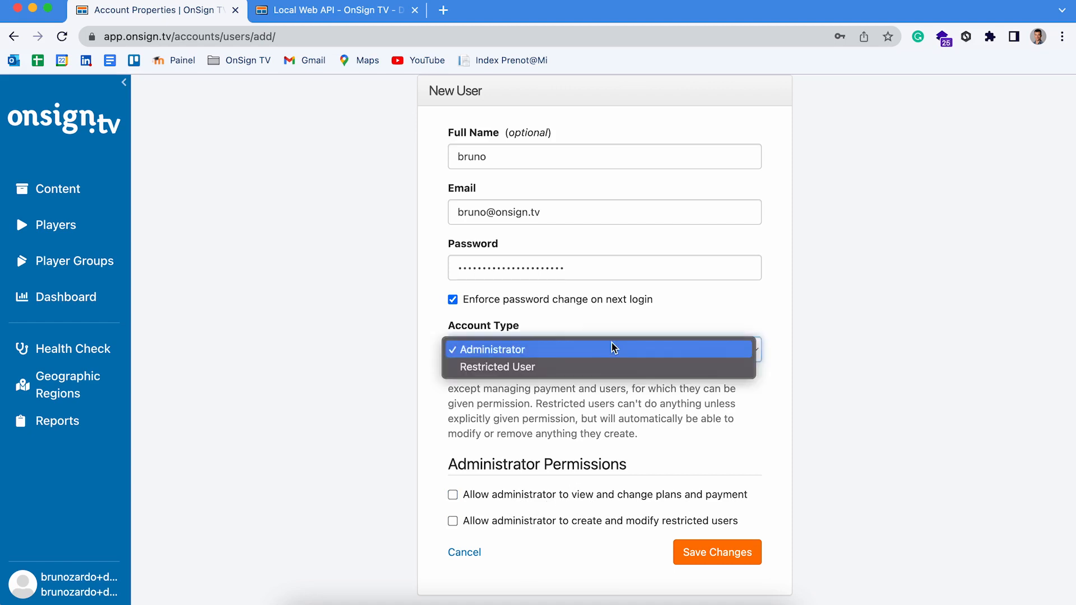
click(524, 368)
- Leave the add players, create player groups and view dashboard permissions ungranted
scroll(523, 368, down, 2)
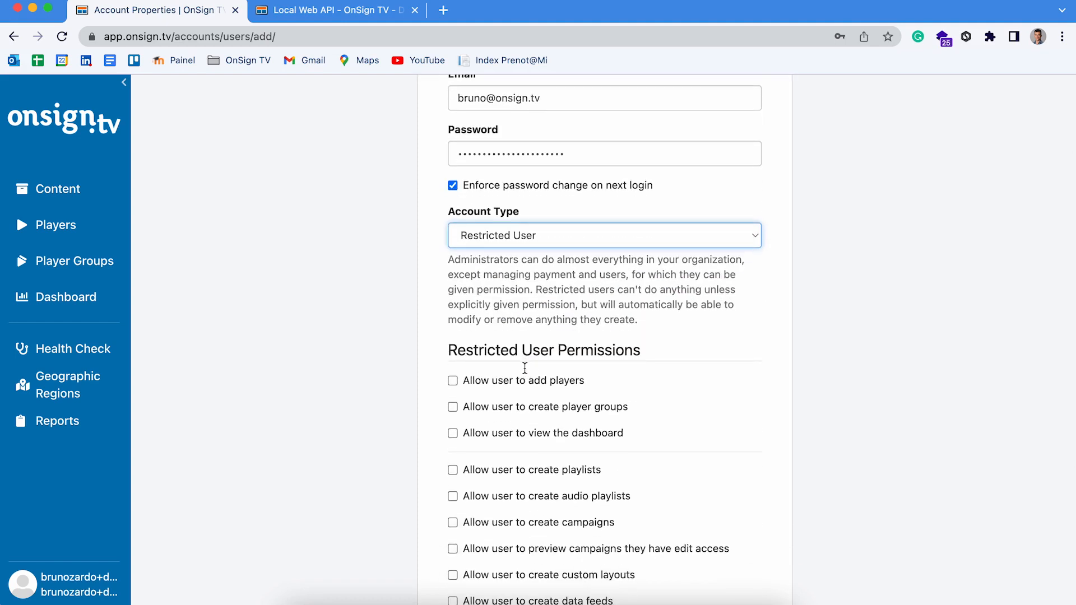
scroll(525, 368, down, 2)
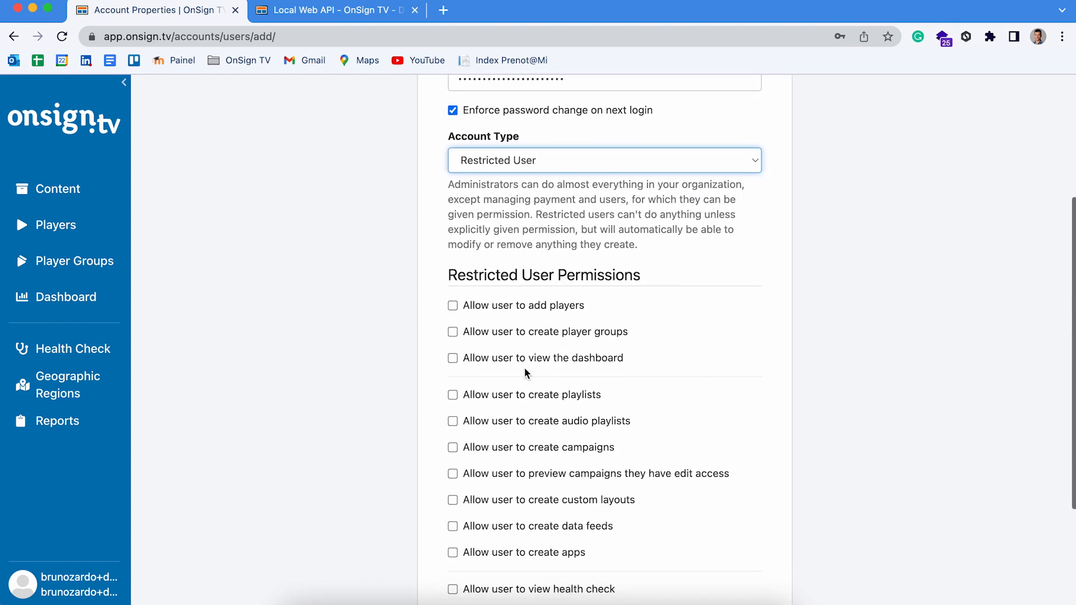
click(452, 306)
click(453, 332)
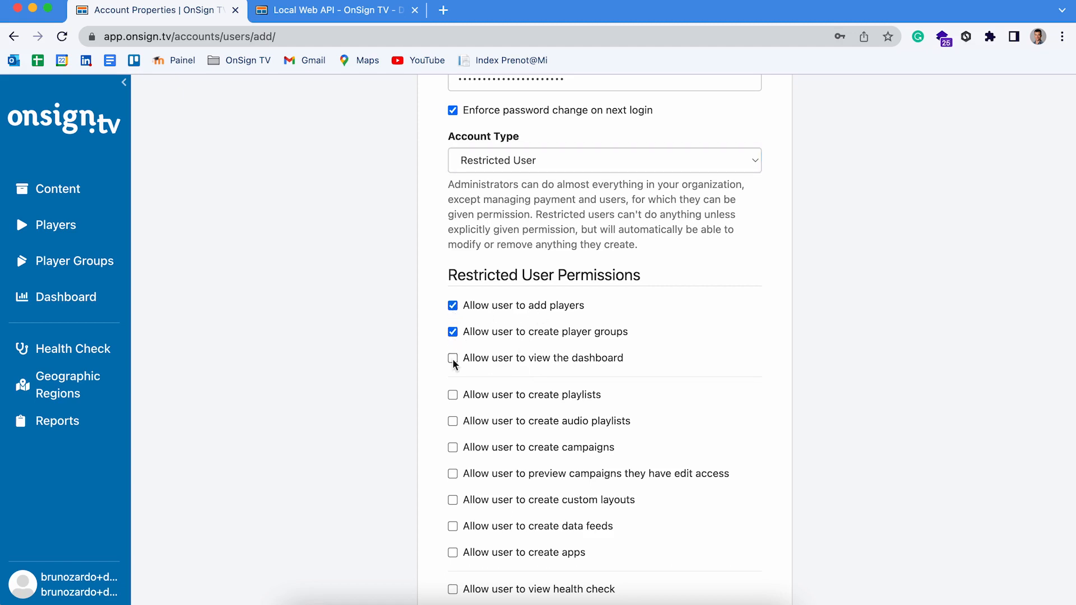
click(452, 359)
scroll(624, 374, down, 3)
scroll(508, 483, down, 3)
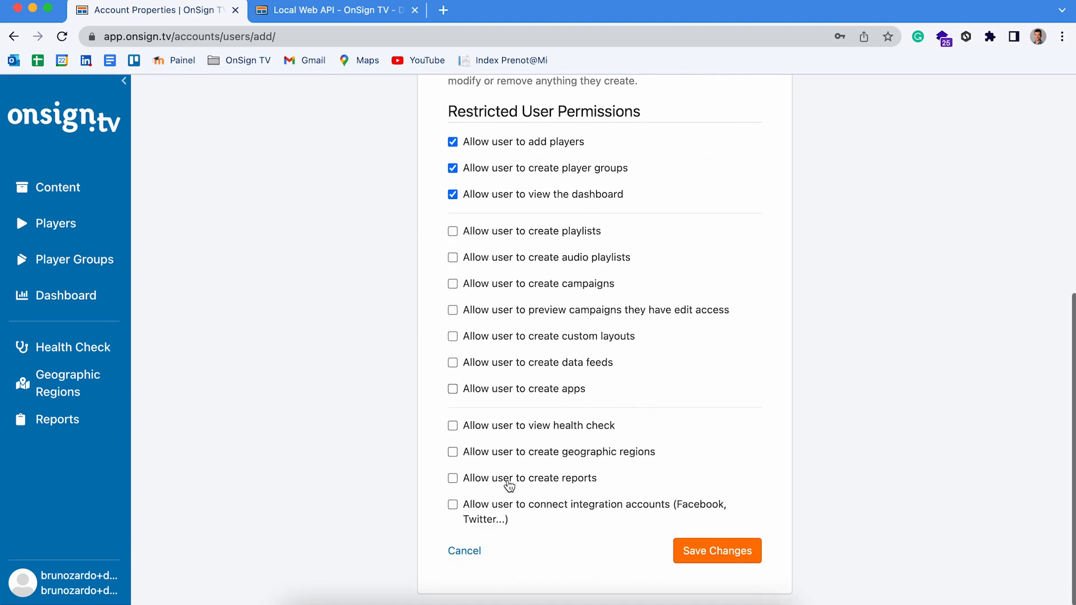
scroll(509, 485, up, 3)
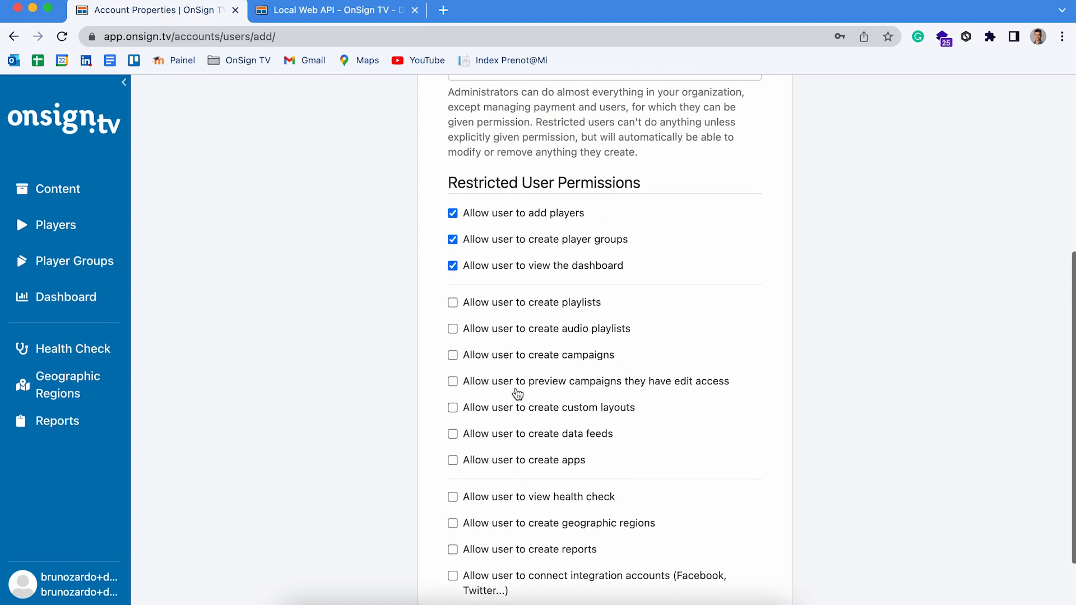
click(609, 264)
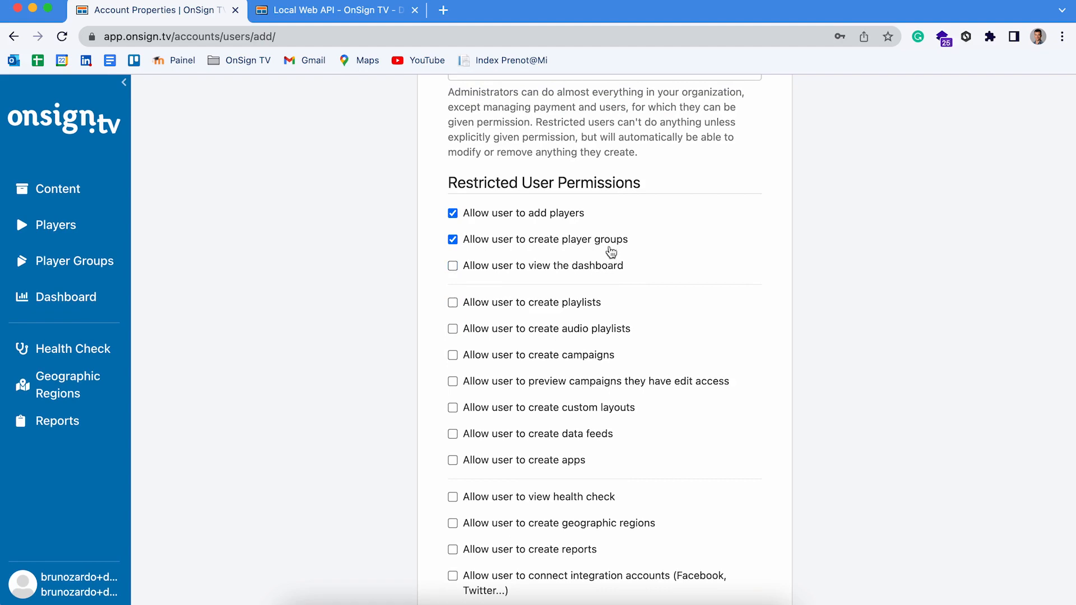
click(612, 241)
click(556, 217)
scroll(555, 212, up, 5)
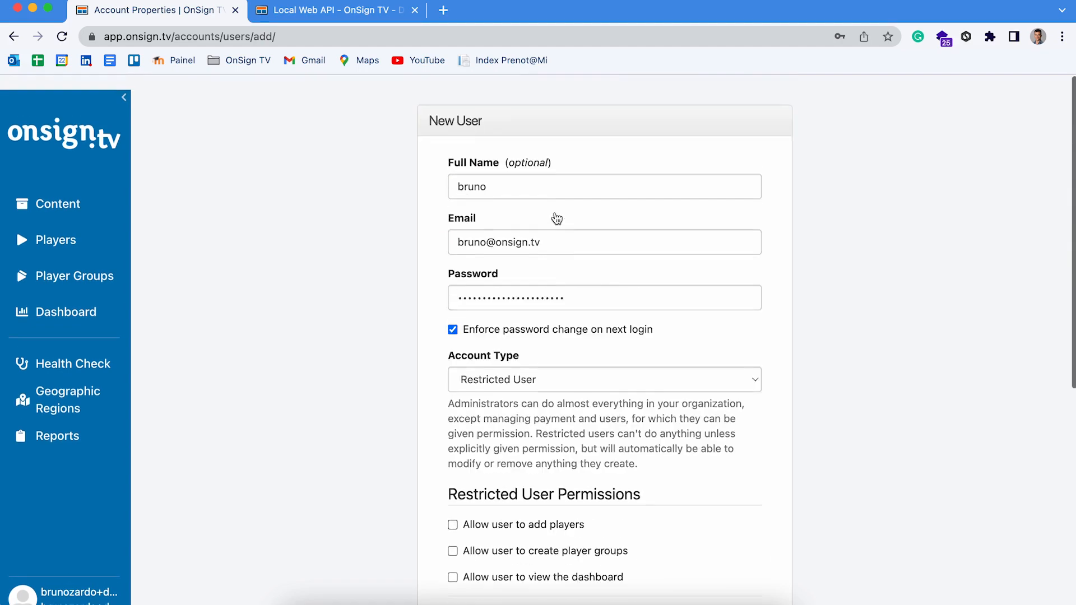
scroll(554, 211, down, 8)
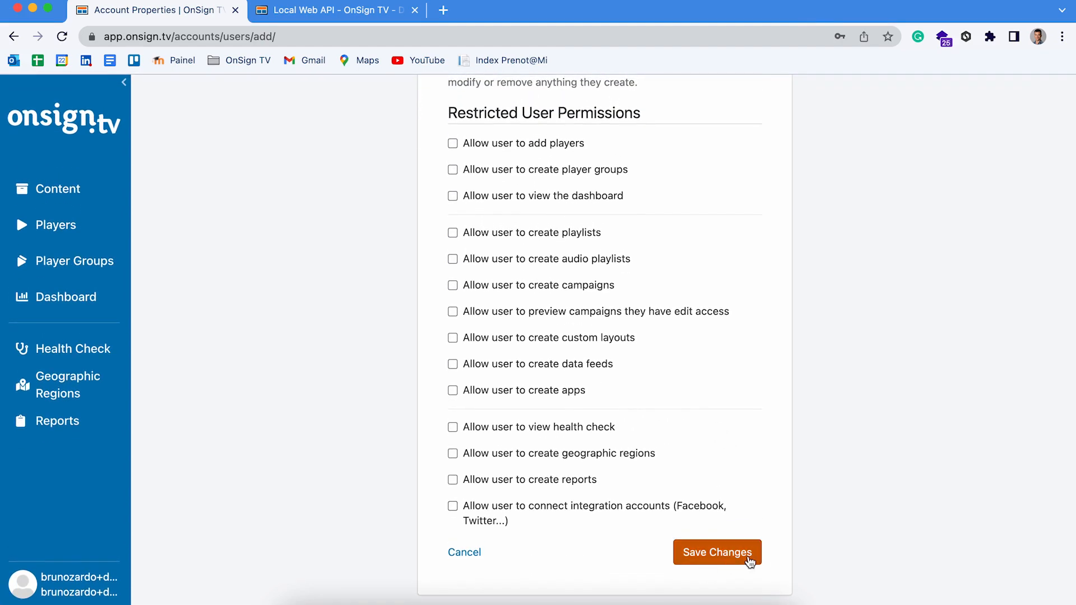
- Submit the user and correct the e-mail rejected as already in use
click(749, 562)
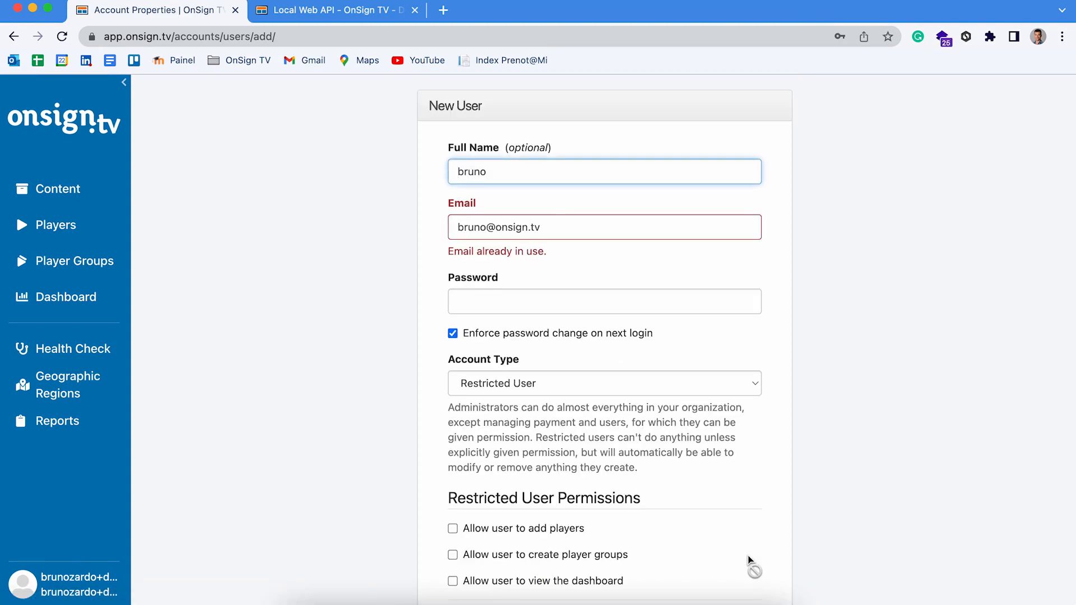
click(487, 228)
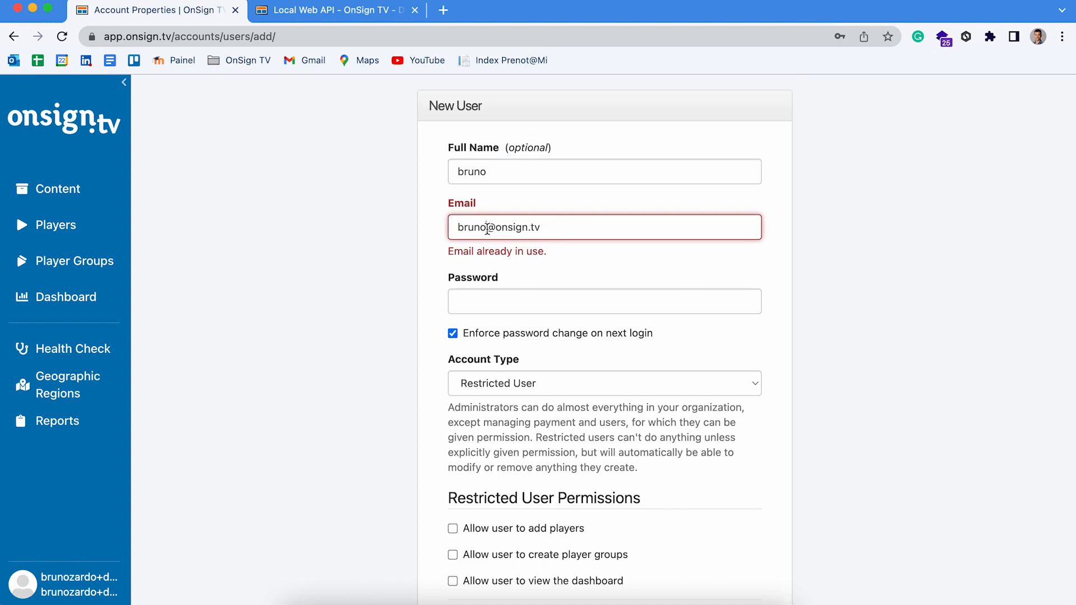
text(onsign)
- Re-enter the user's password and save the new user again
scroll(604, 337, down, 6)
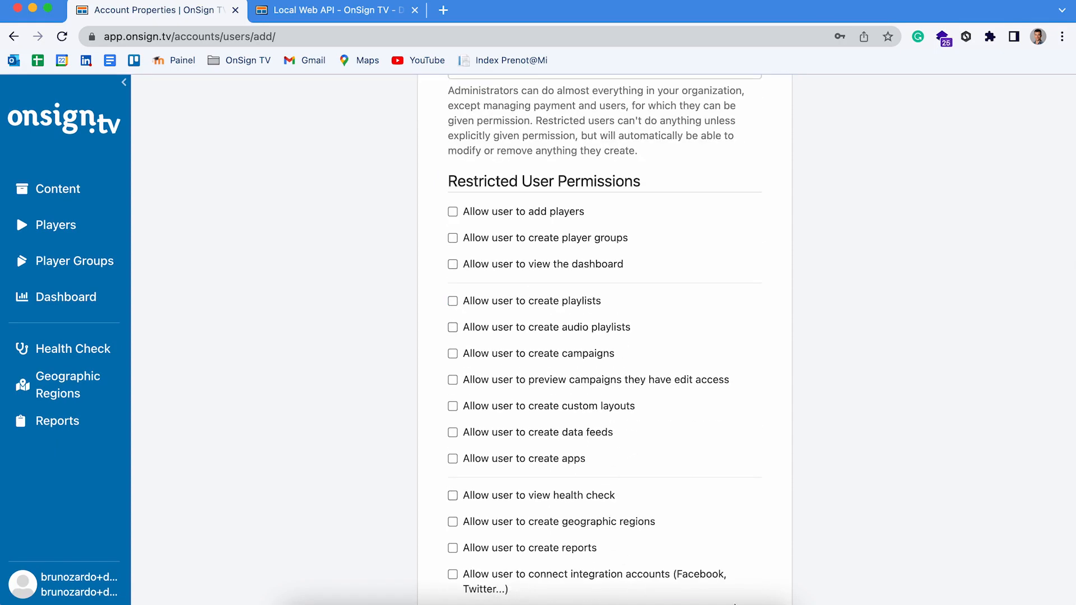
scroll(740, 589, down, 2)
scroll(739, 588, up, 4)
click(683, 142)
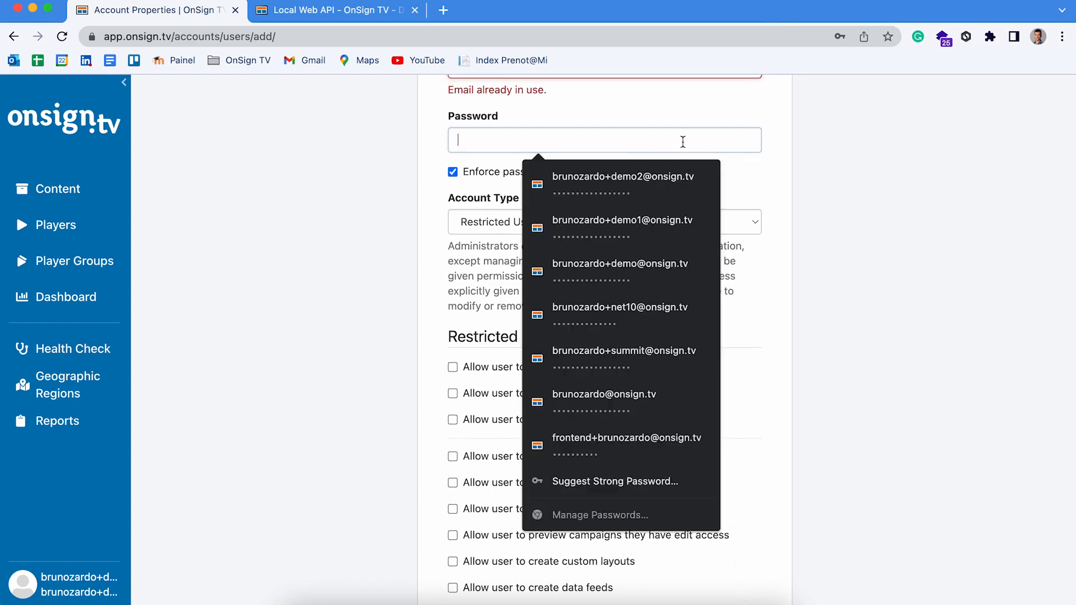
text(••••••••••••••••••)
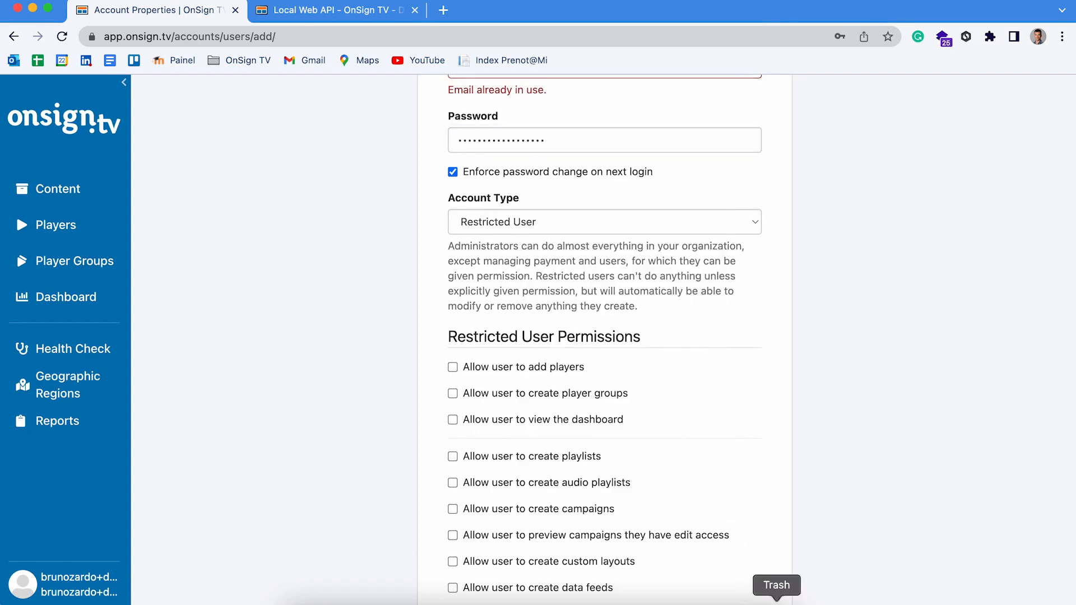
scroll(815, 532, down, 4)
click(718, 577)
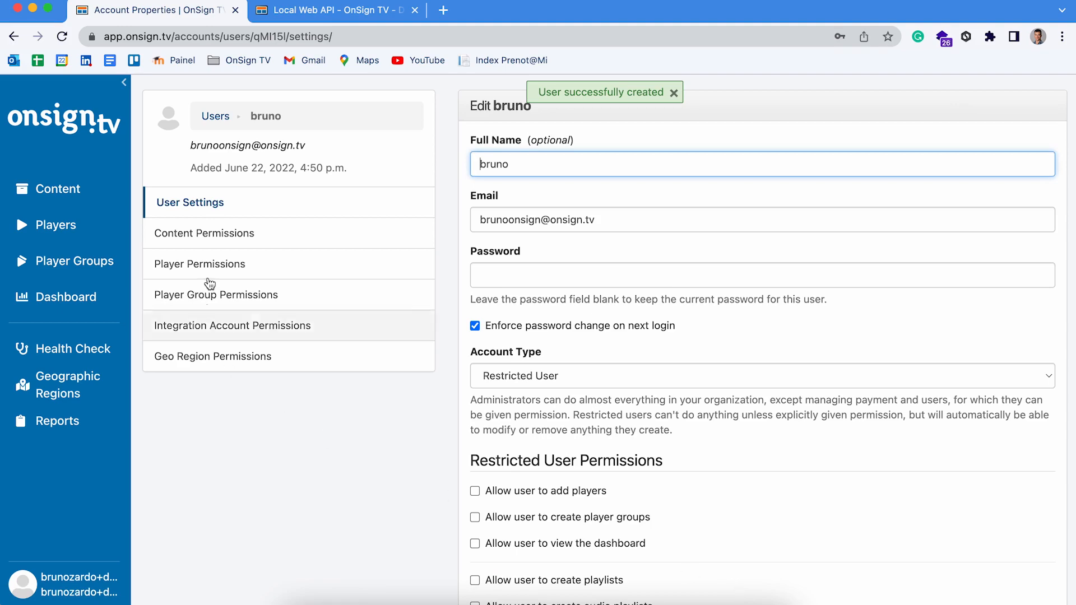
- Open the newly created user's Content Permissions page
scroll(673, 396, down, 1)
scroll(673, 396, up, 1)
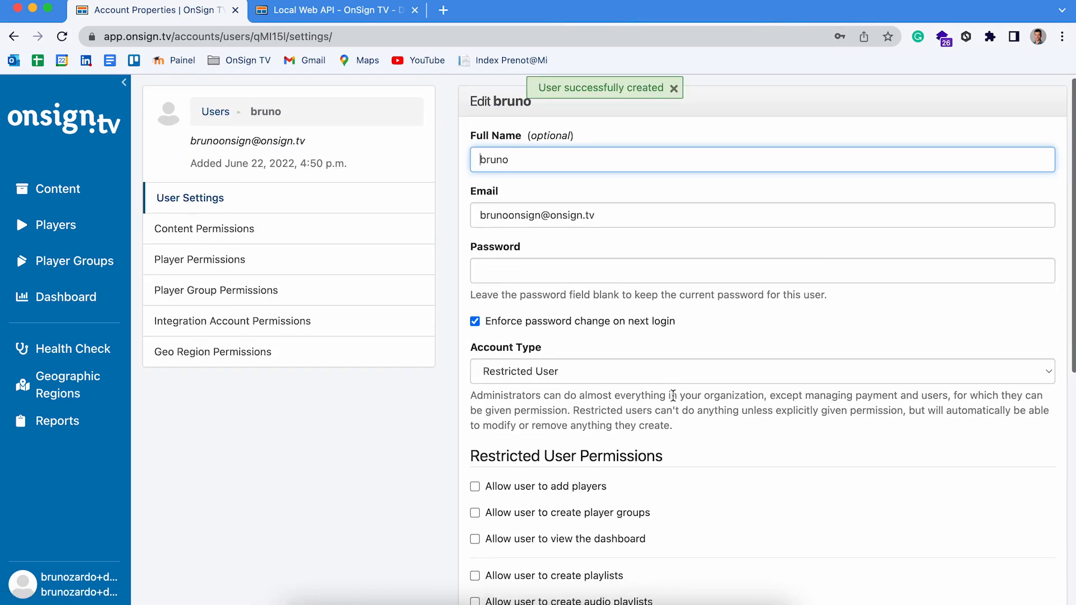
click(175, 242)
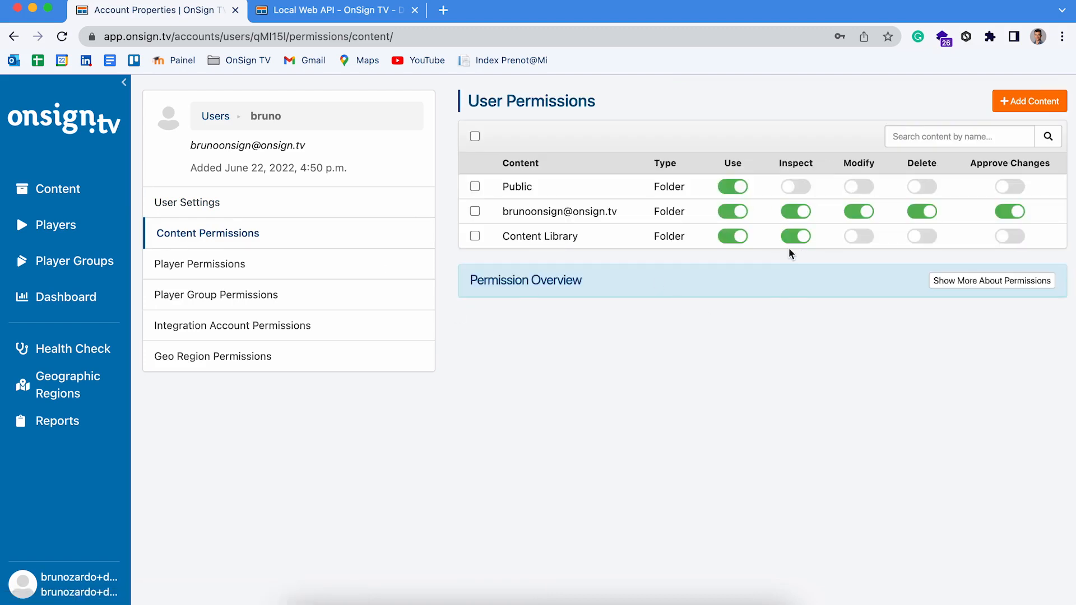
- Add Playlist demo to the user's content with Use, Inspect and Modify enabled
click(1065, 108)
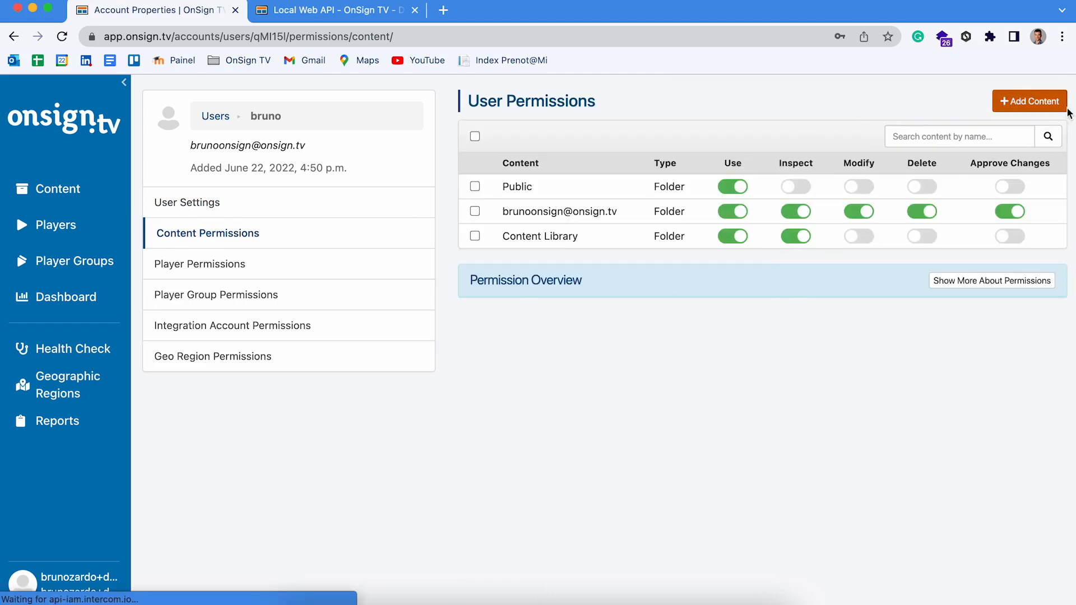
click(595, 429)
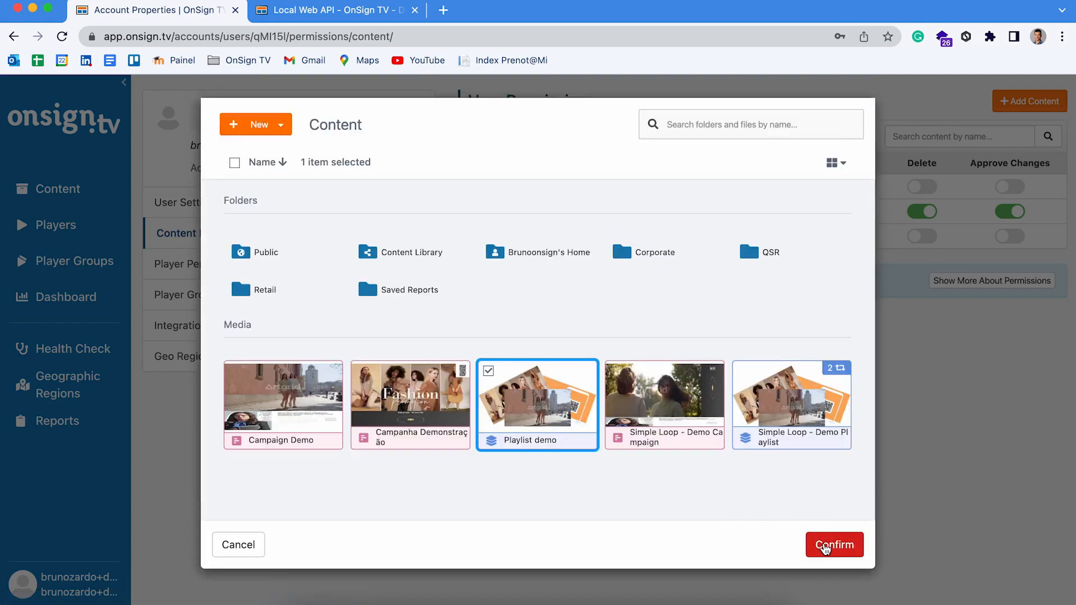
click(824, 546)
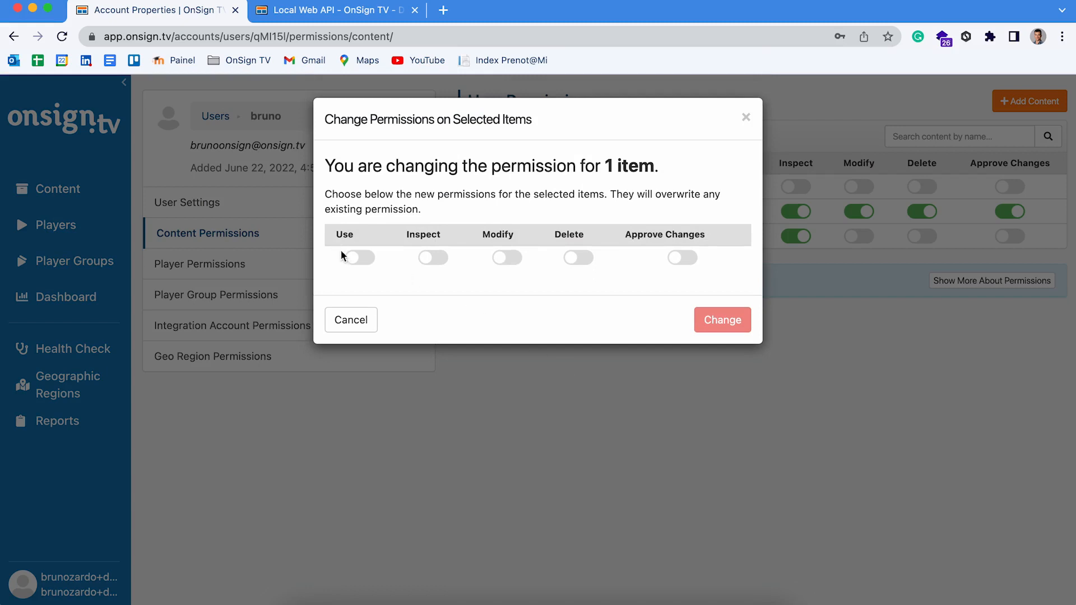
click(359, 257)
click(437, 260)
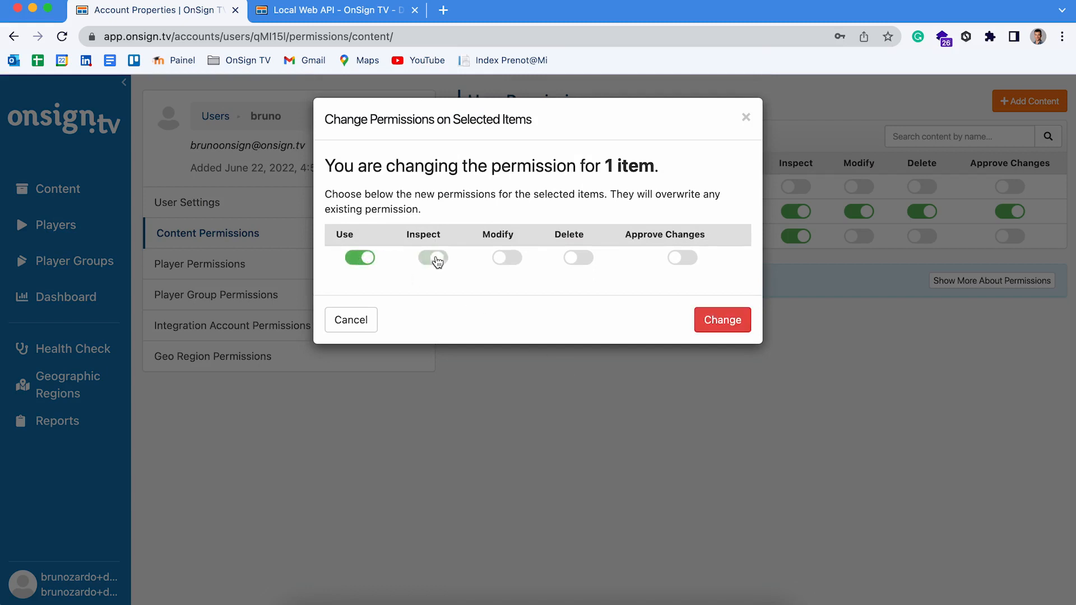
click(507, 263)
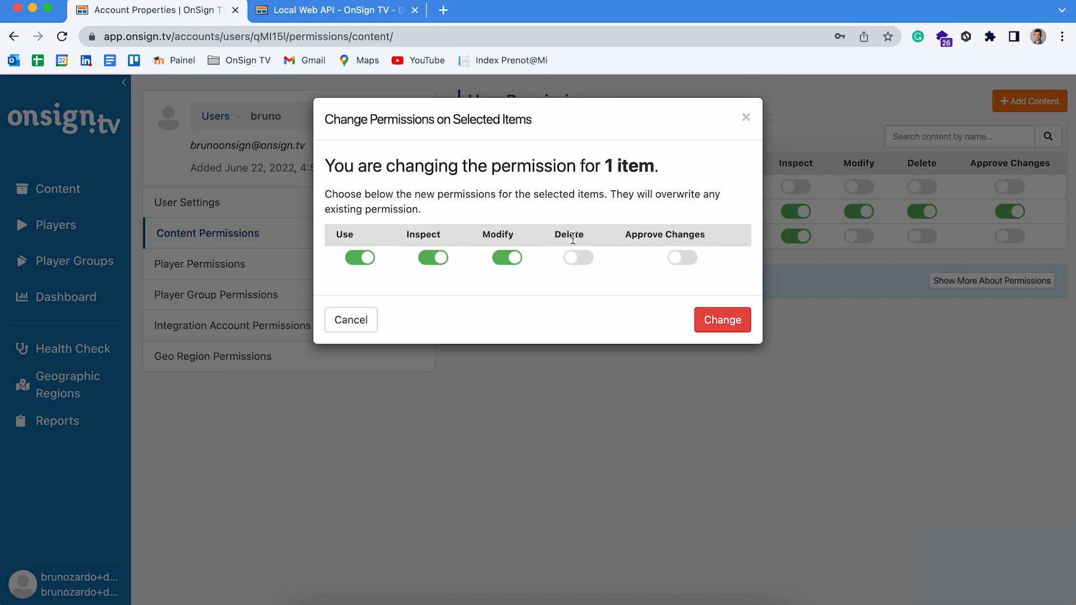
click(704, 315)
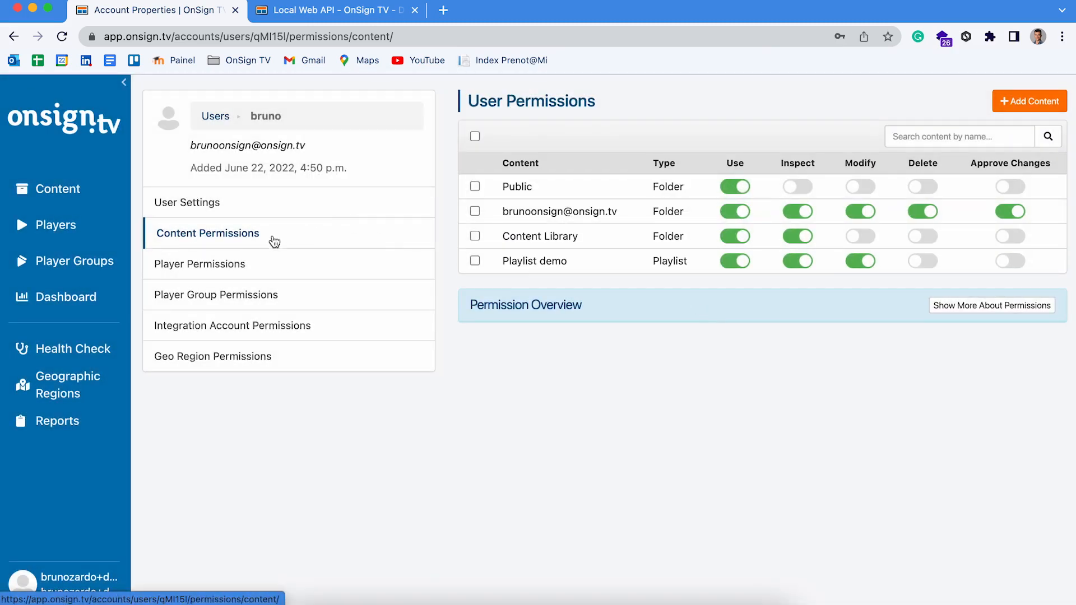
click(226, 262)
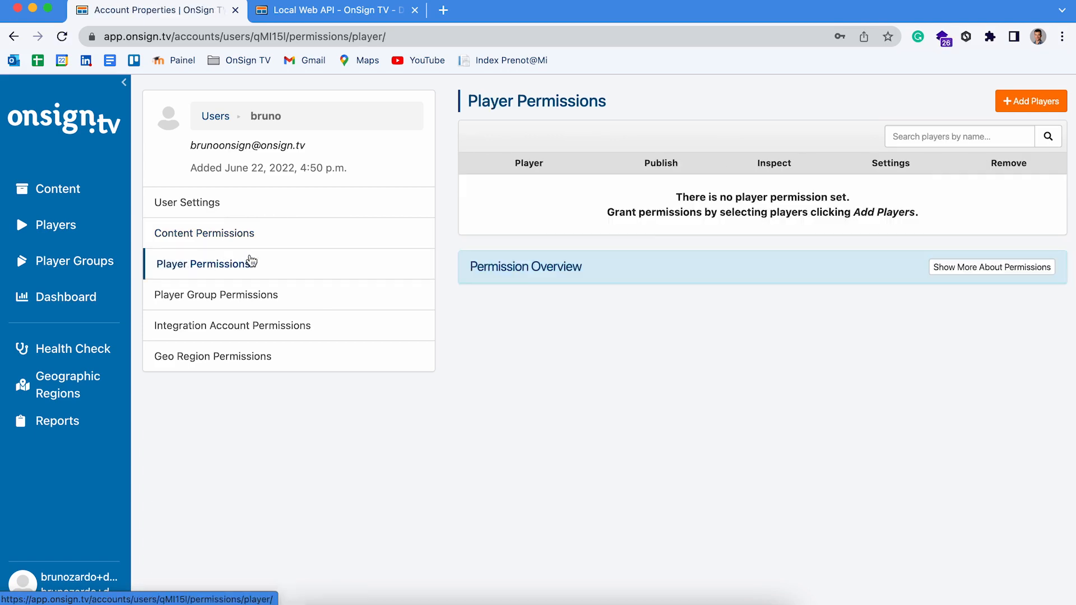
- Try adding the Demonstration Player with Publish, Inspect and Settings toggles
click(1010, 103)
click(320, 161)
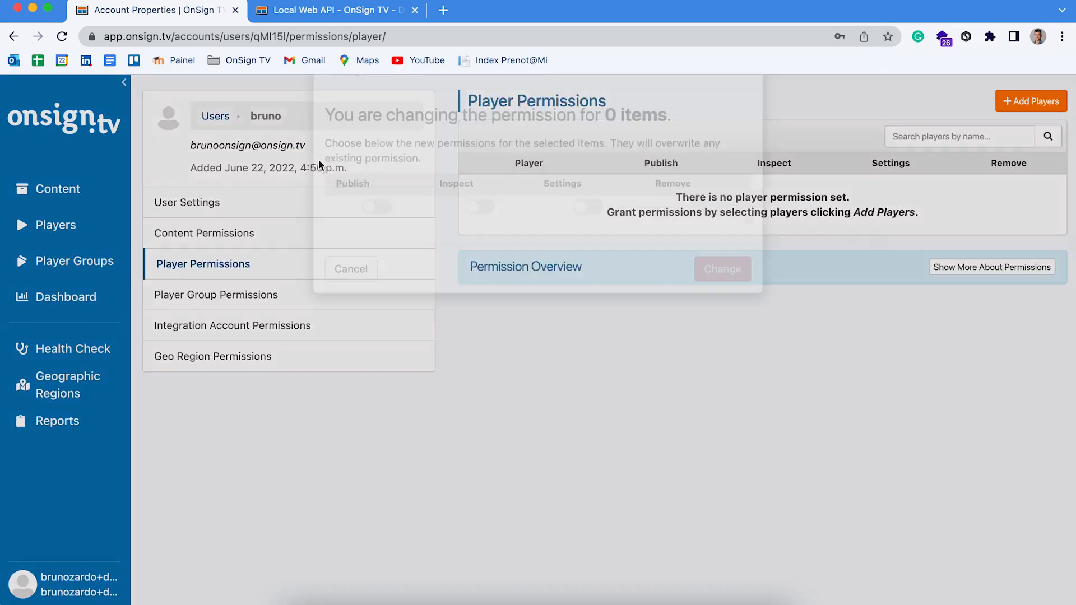
click(377, 257)
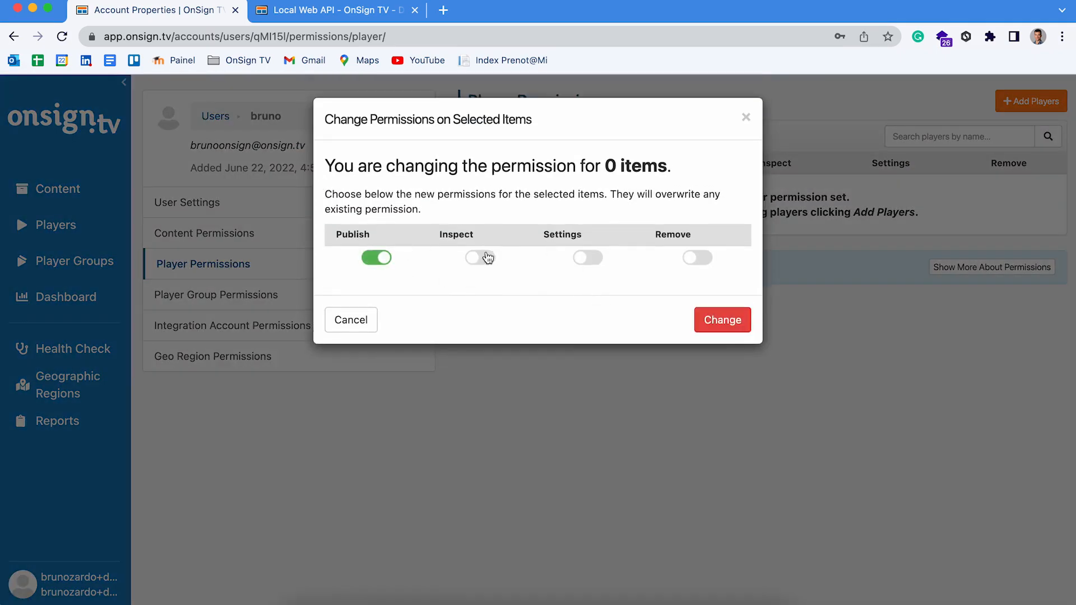
click(482, 258)
click(591, 261)
click(701, 319)
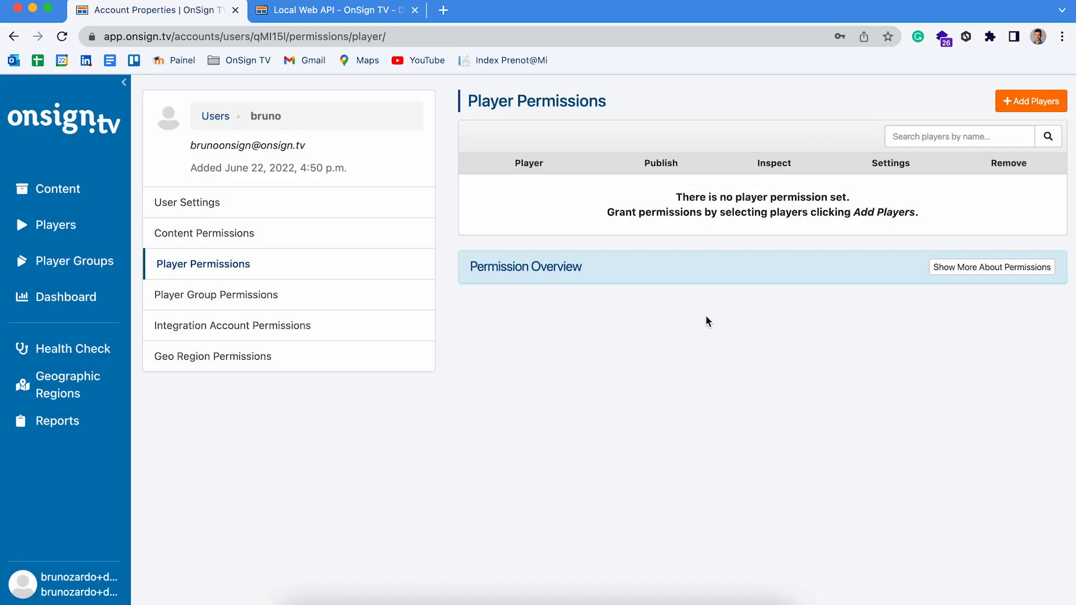
- Review player group, integration account and geo region permissions, then return to the Users list
click(241, 297)
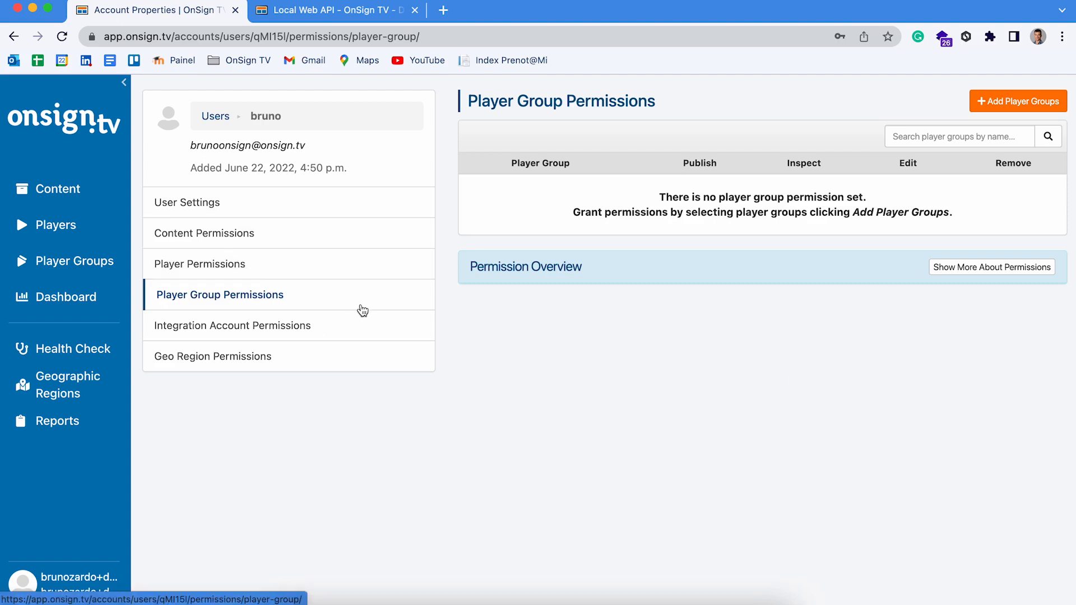
click(176, 335)
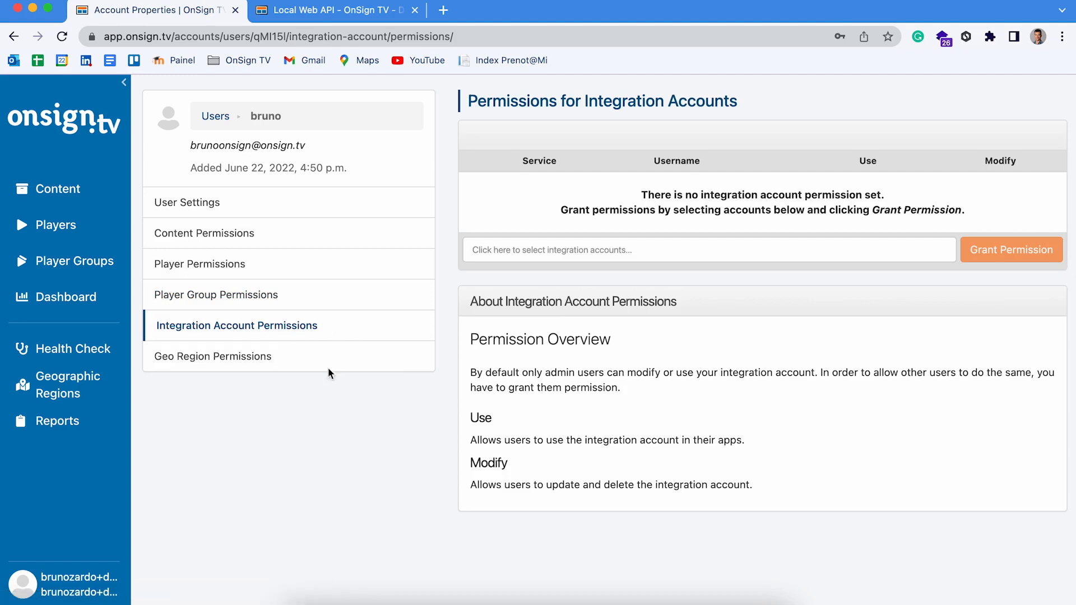
click(228, 357)
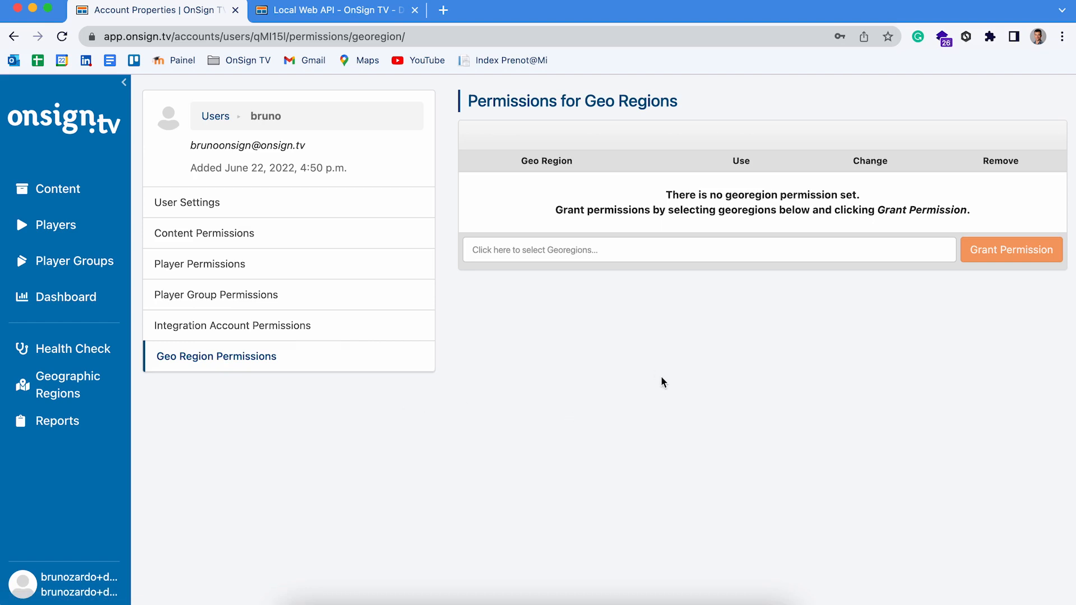
click(218, 125)
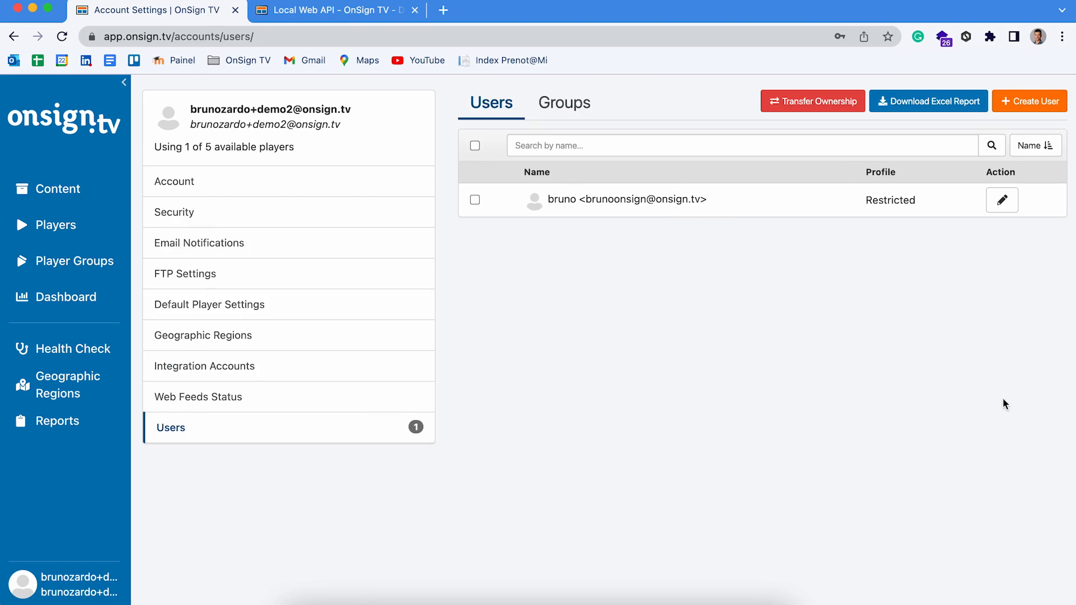
- Create a user group named 'office' from the Groups tab
click(550, 111)
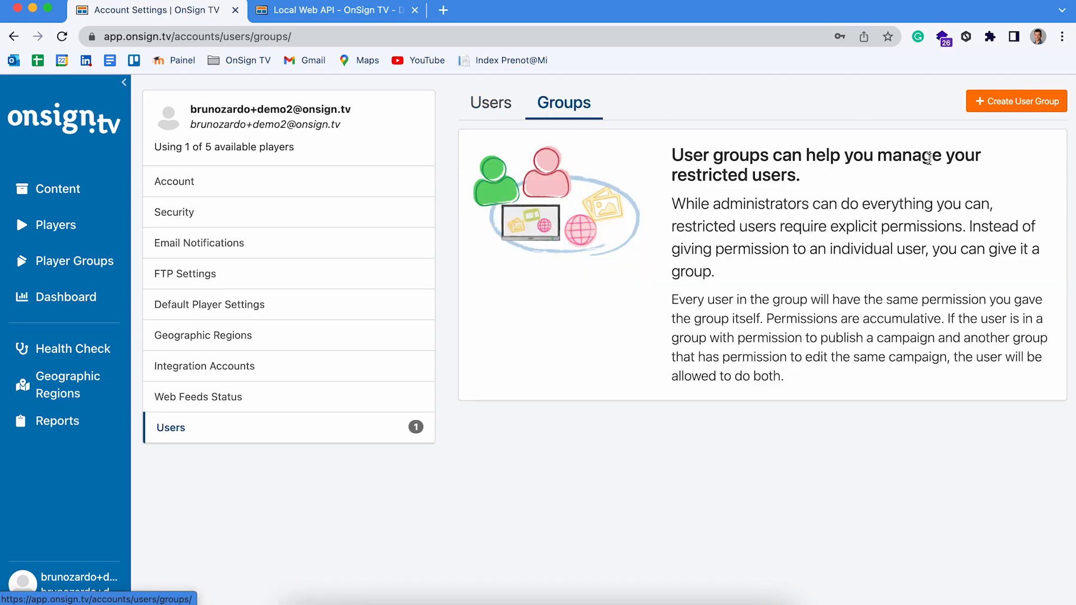
click(1007, 105)
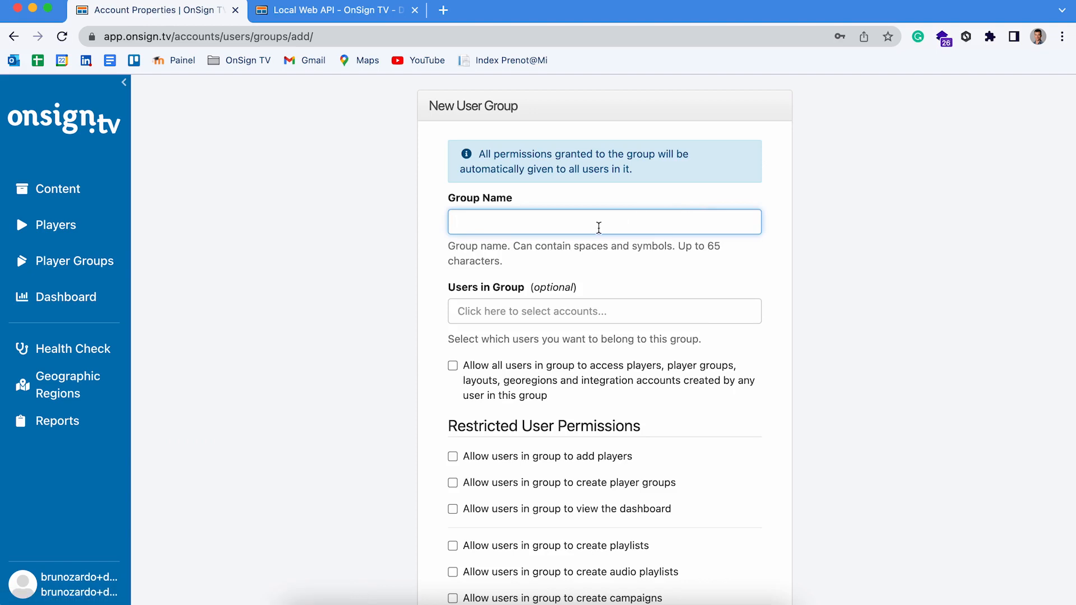
text(office)
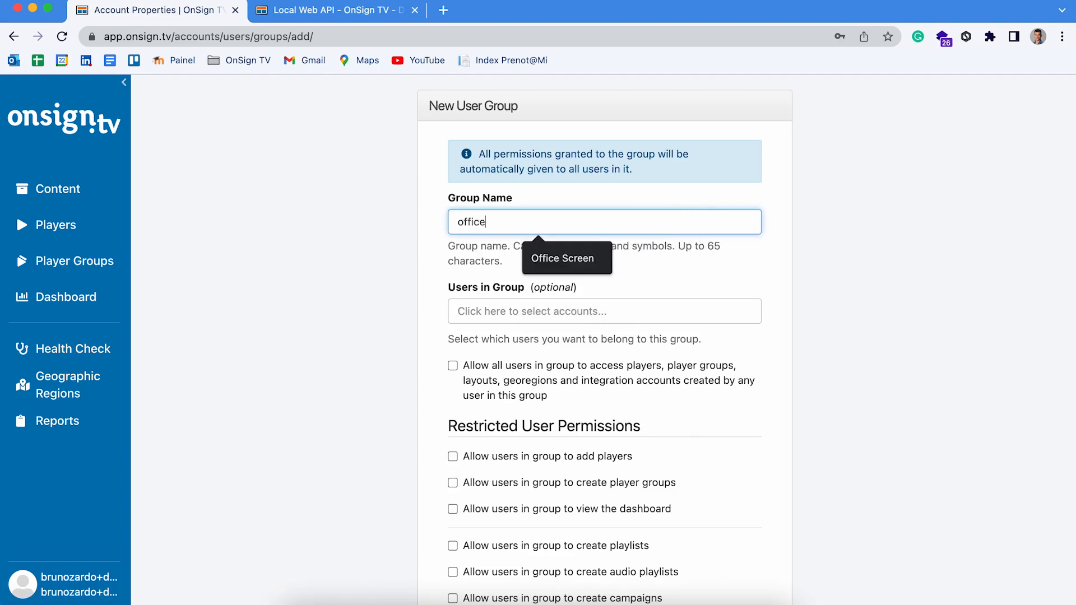
key(Return)
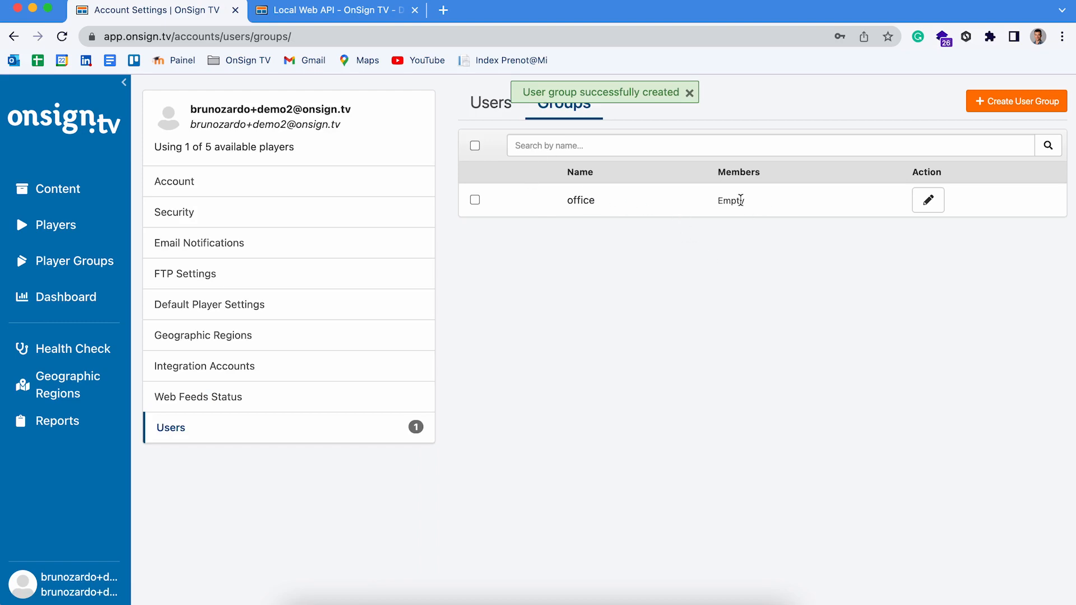
- Edit the office group and add the restricted user under Users in Group
click(928, 201)
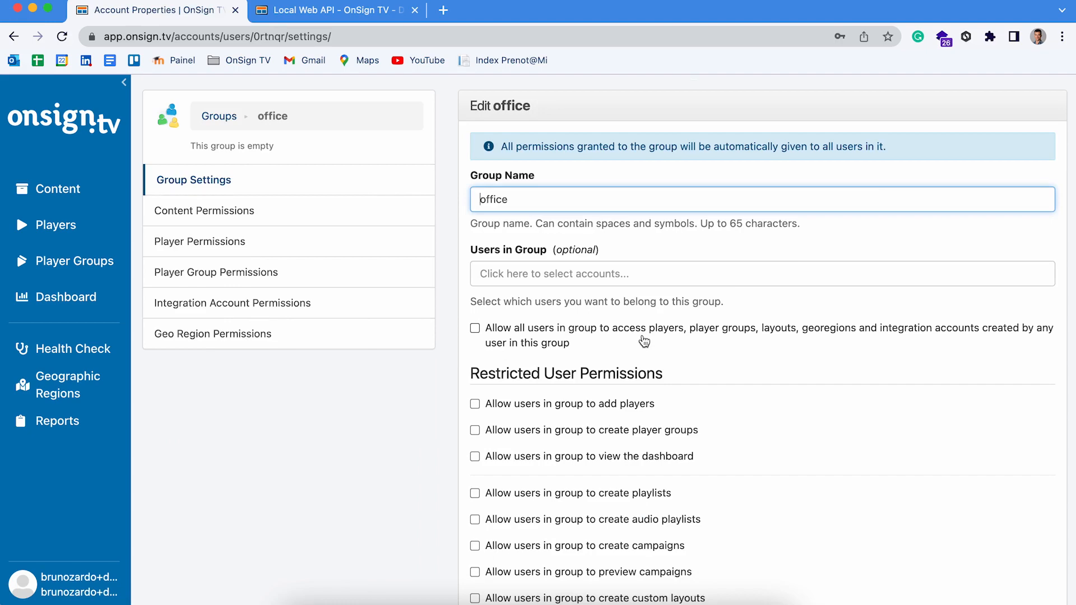
scroll(644, 342, down, 2)
scroll(643, 339, down, 4)
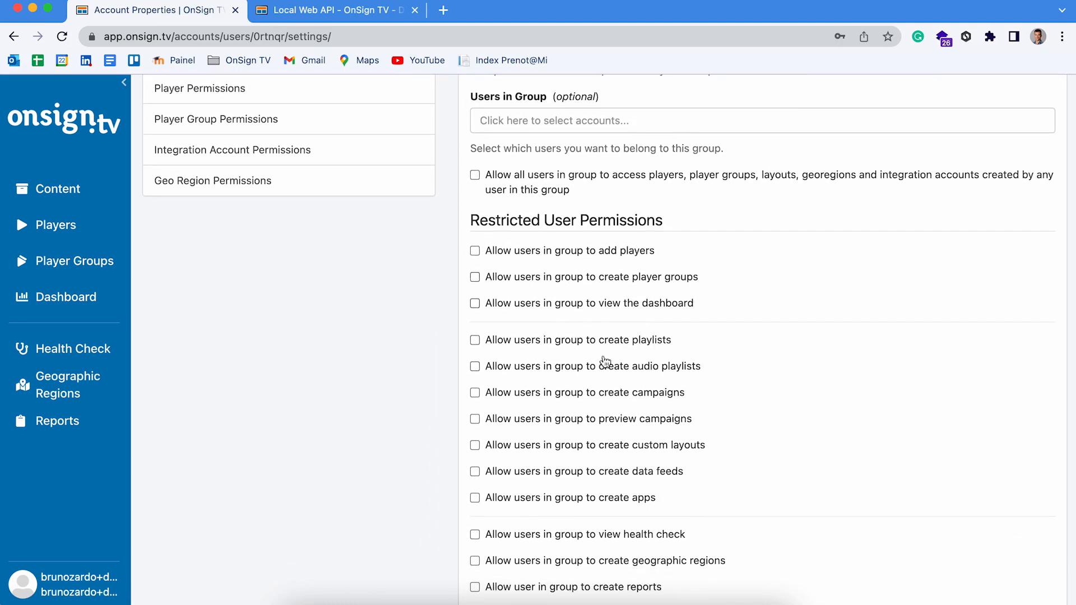
scroll(553, 365, down, 3)
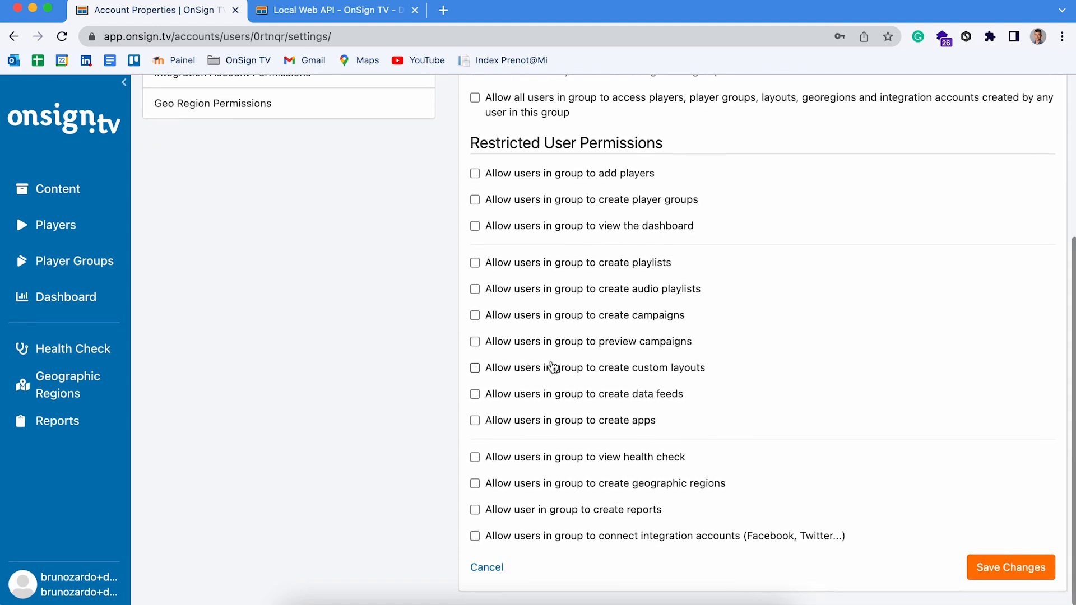
scroll(553, 365, up, 4)
scroll(553, 365, up, 2)
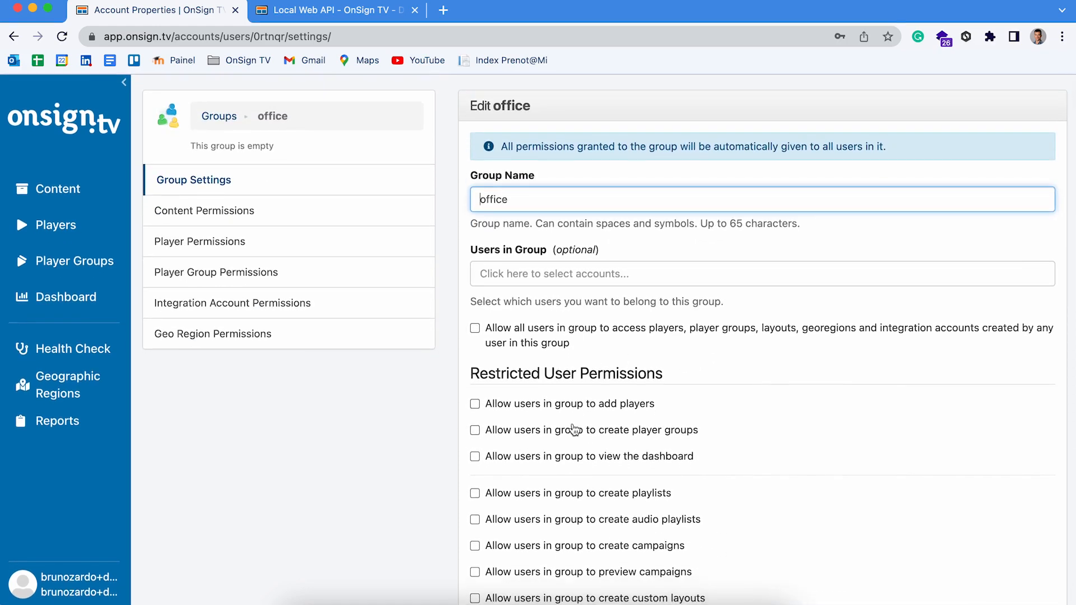
click(559, 273)
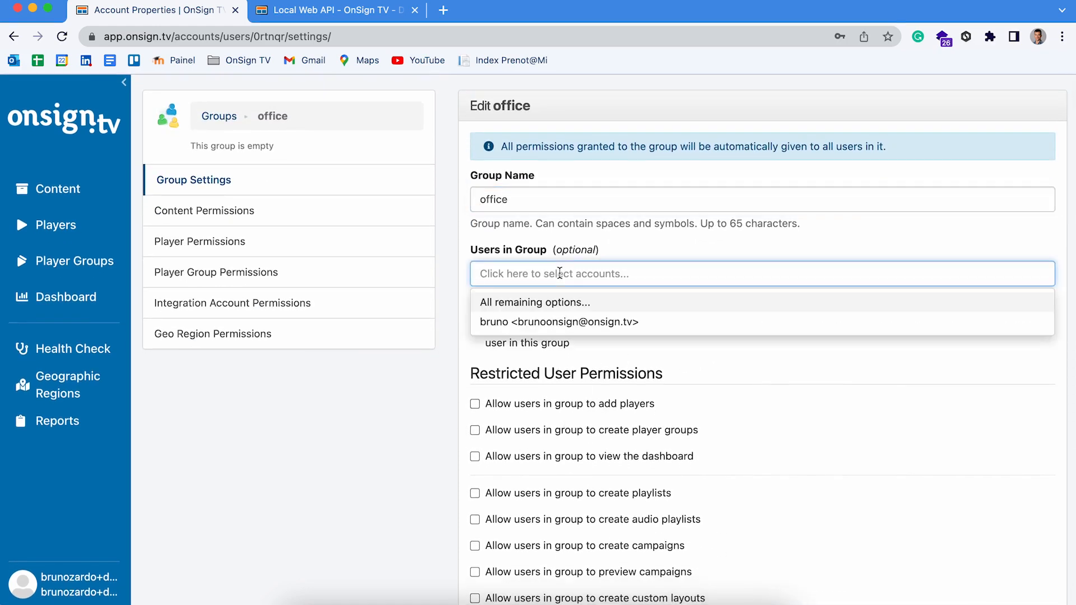
click(523, 322)
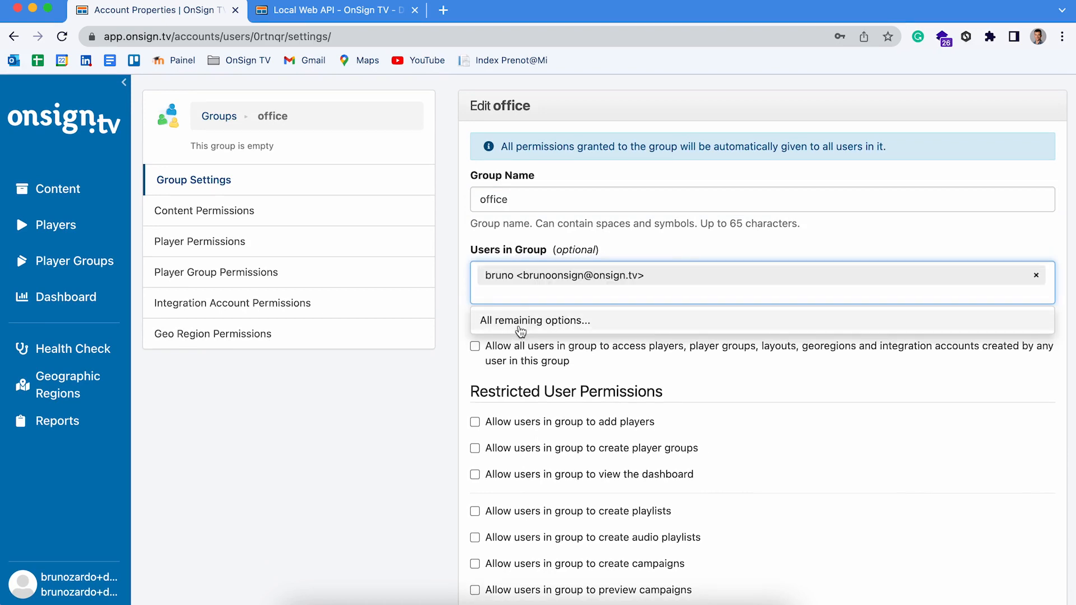
click(674, 238)
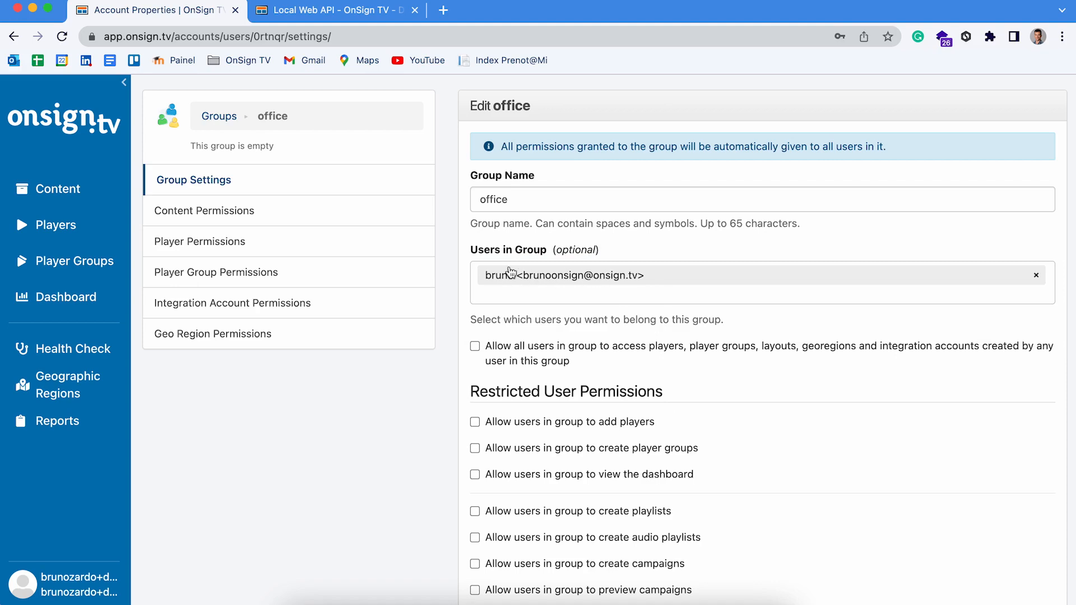
scroll(572, 384, down, 1)
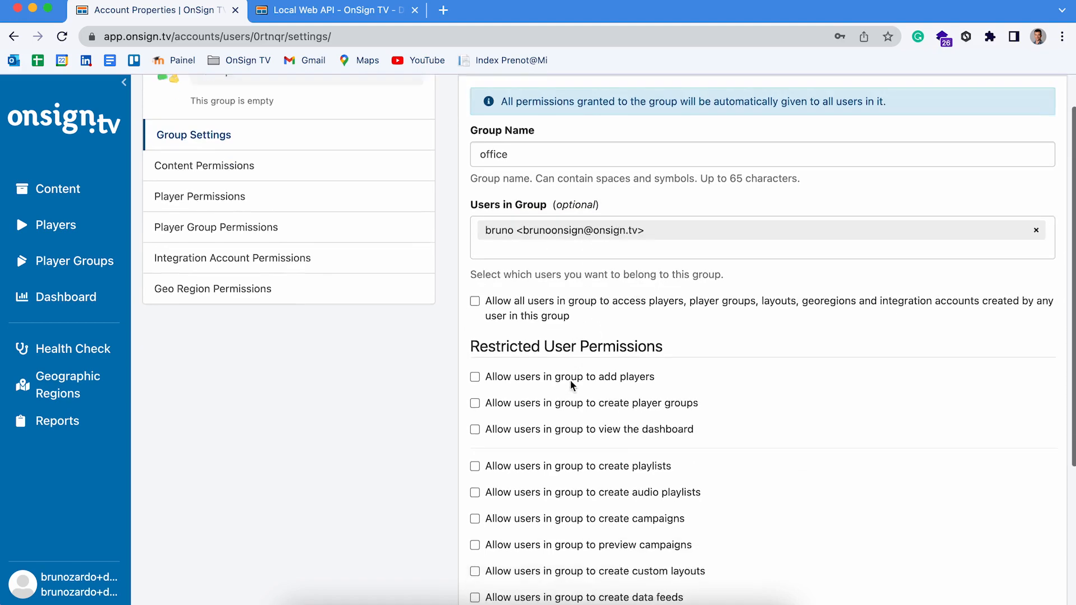
scroll(570, 379, down, 1)
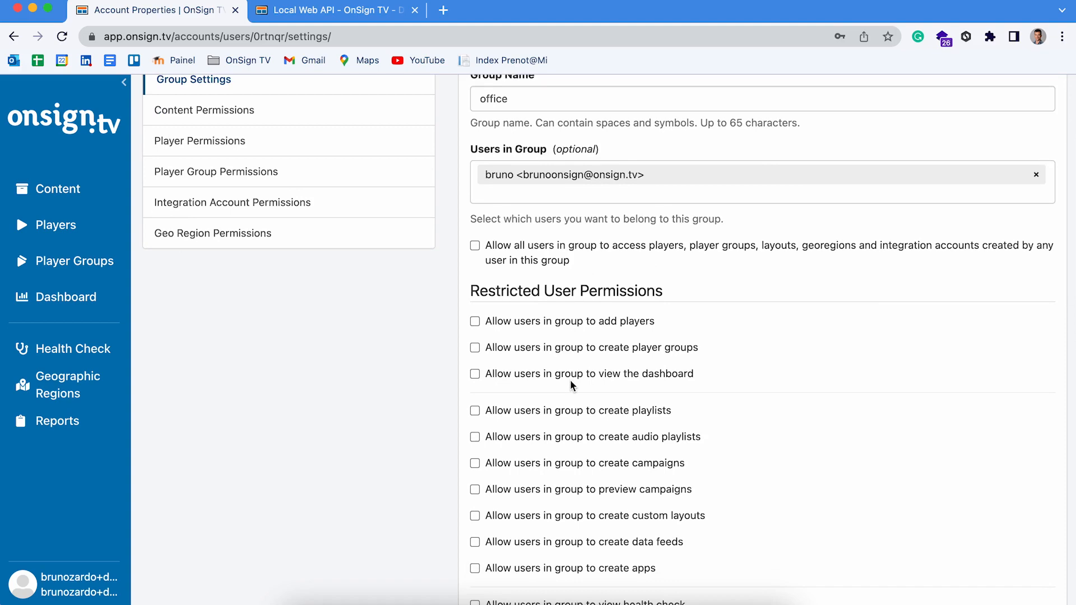
scroll(571, 385, up, 2)
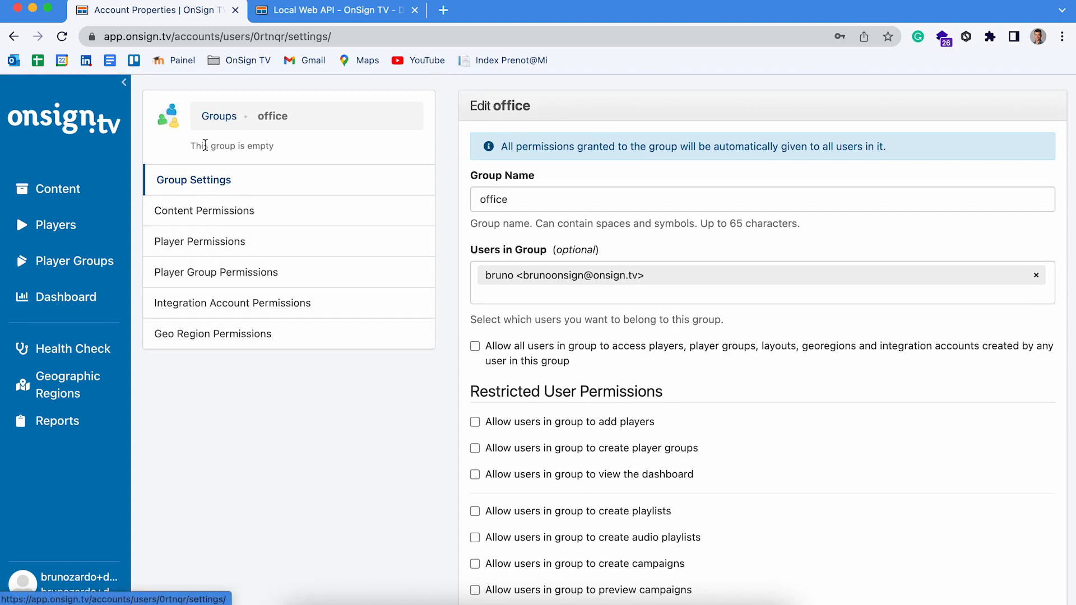
- Go back to the user Groups list via the Groups breadcrumb
click(224, 120)
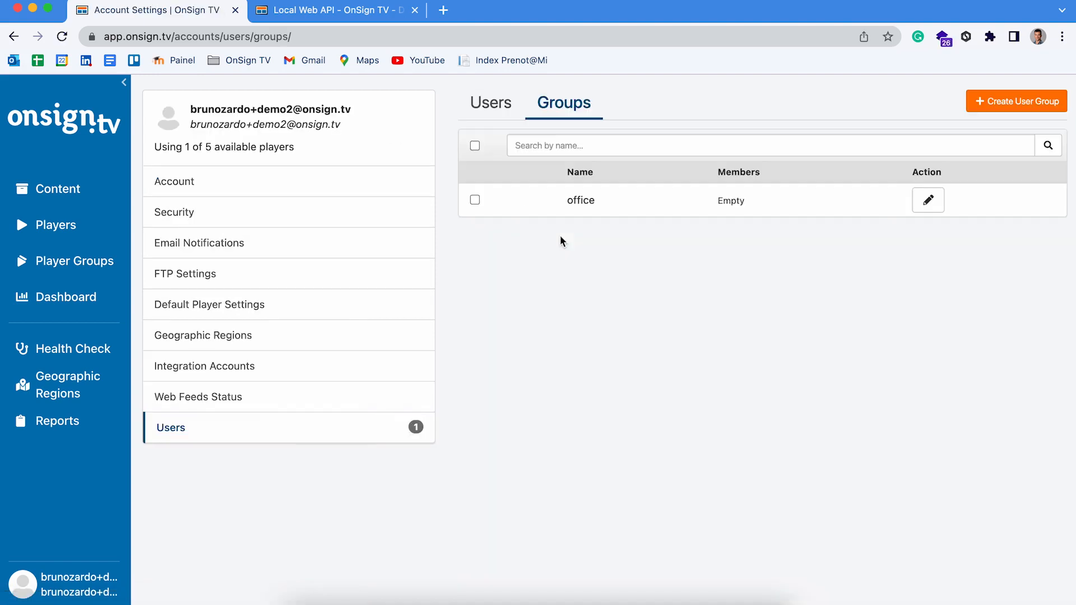